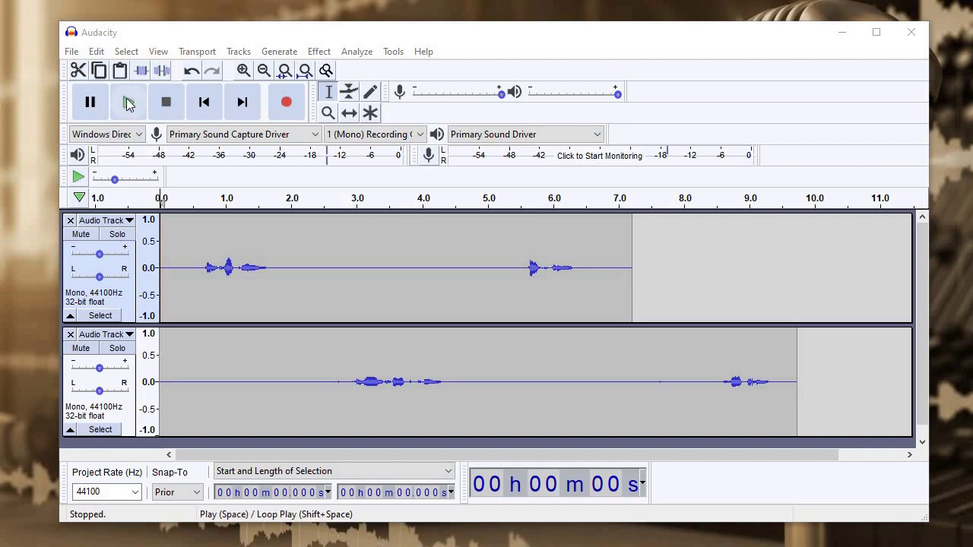
Play both tracks, then set edit points at 1.23 s (top track) and 2.31 s (lower track).
left_click(161, 200)
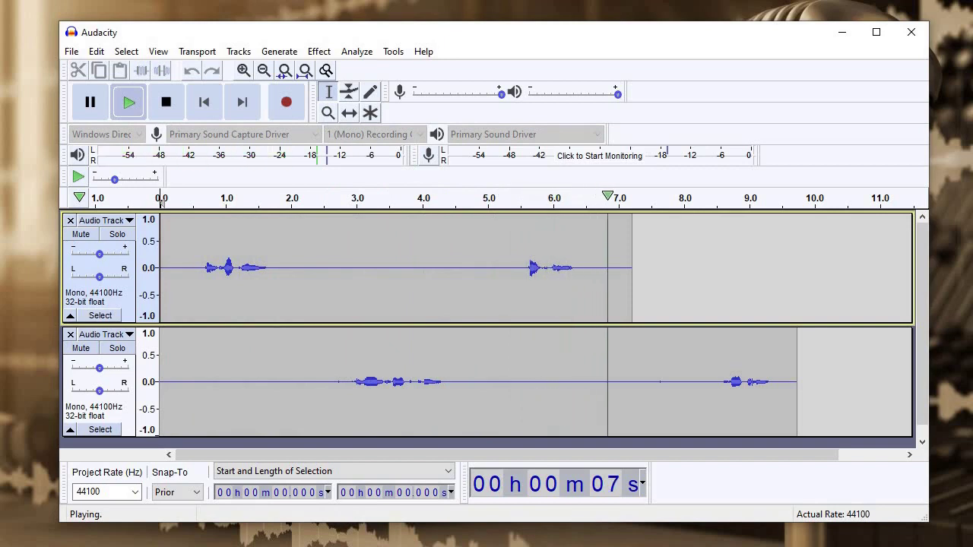
left_click(166, 104)
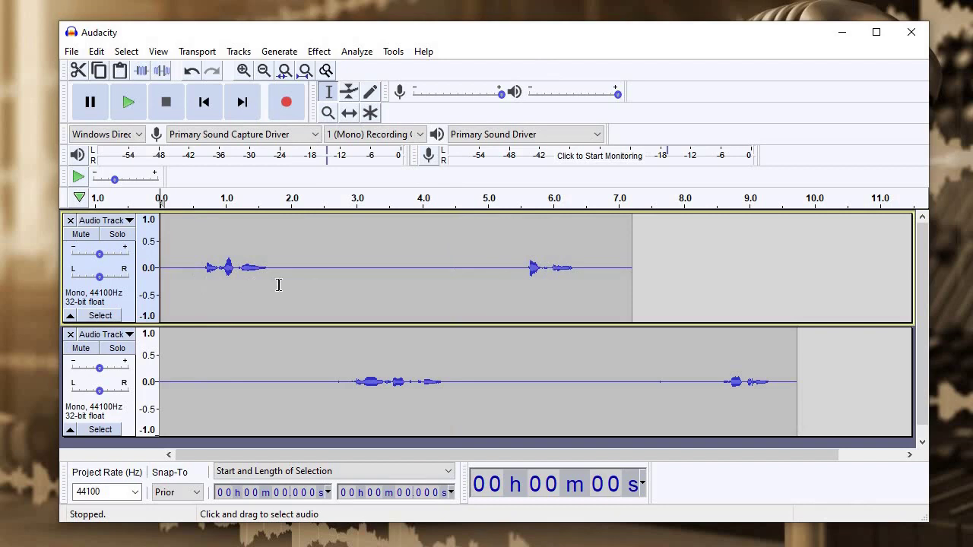
mouse_move(279, 284)
left_mouse_down()
mouse_move(195, 278)
mouse_move(270, 276)
left_mouse_up()
left_click(241, 282)
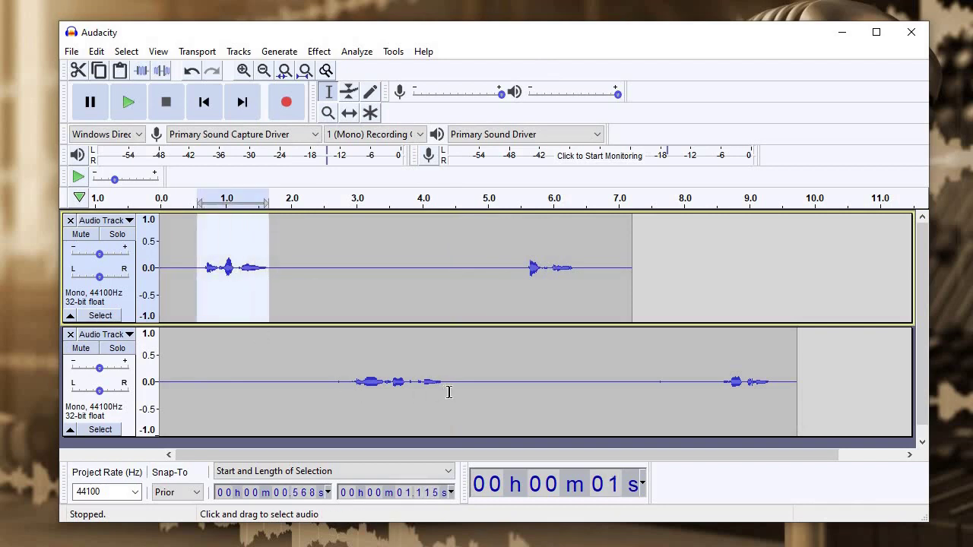
left_click_drag(448, 392, 341, 387)
left_click(311, 342)
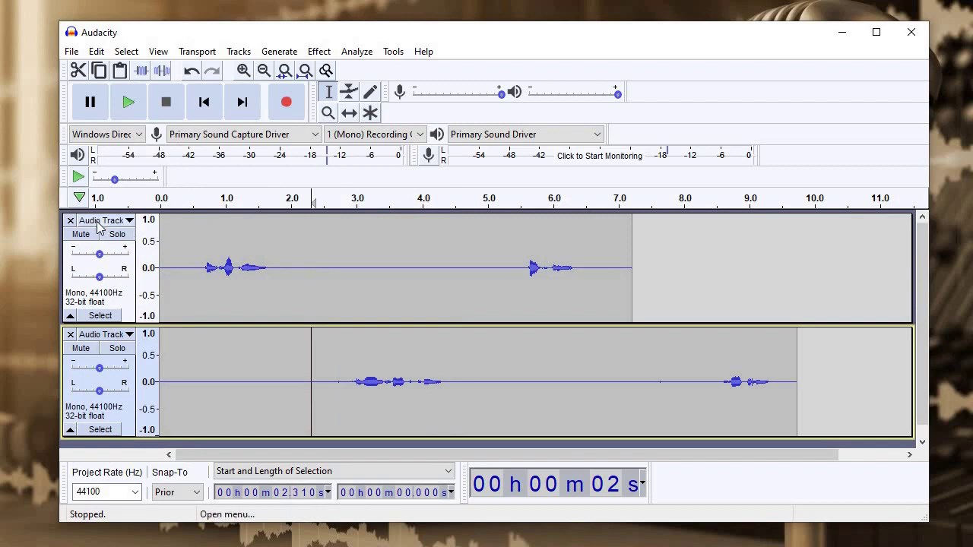
Rename the top track to 'Track 1'.
key("Up")
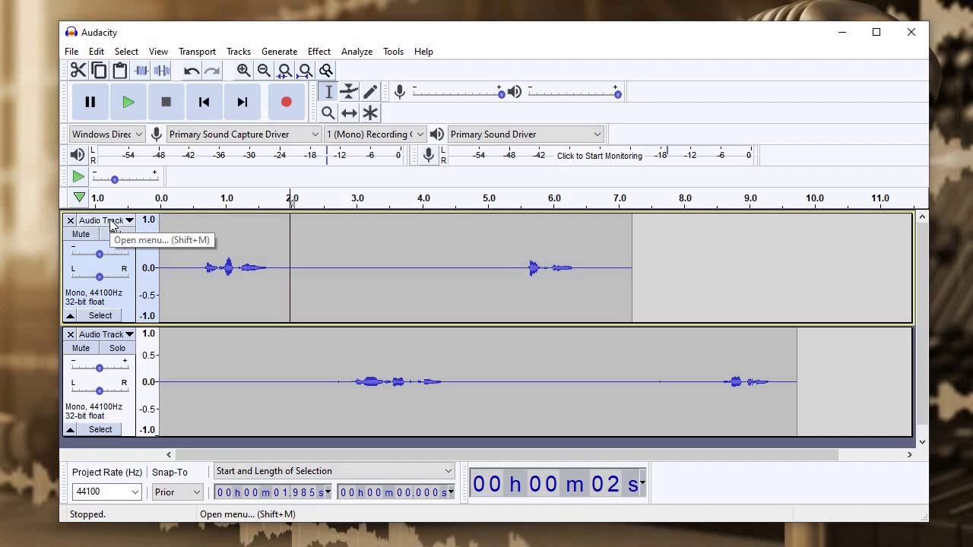
key("shift")
left_click(111, 221)
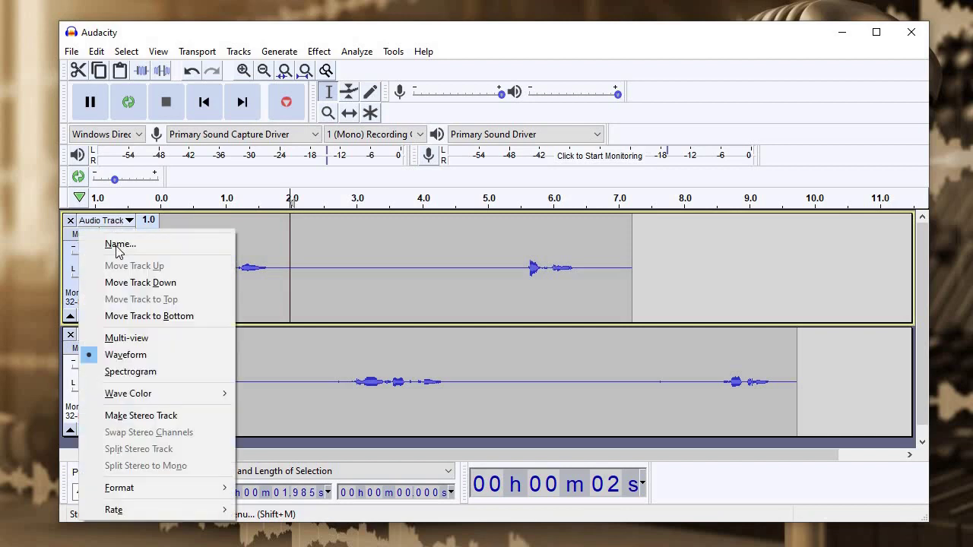
left_click(187, 243)
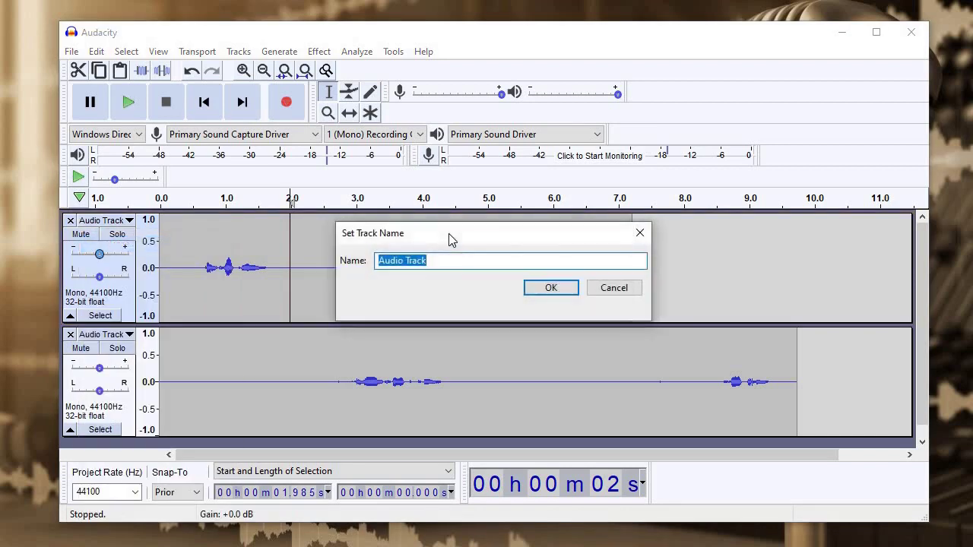
type("Track 1")
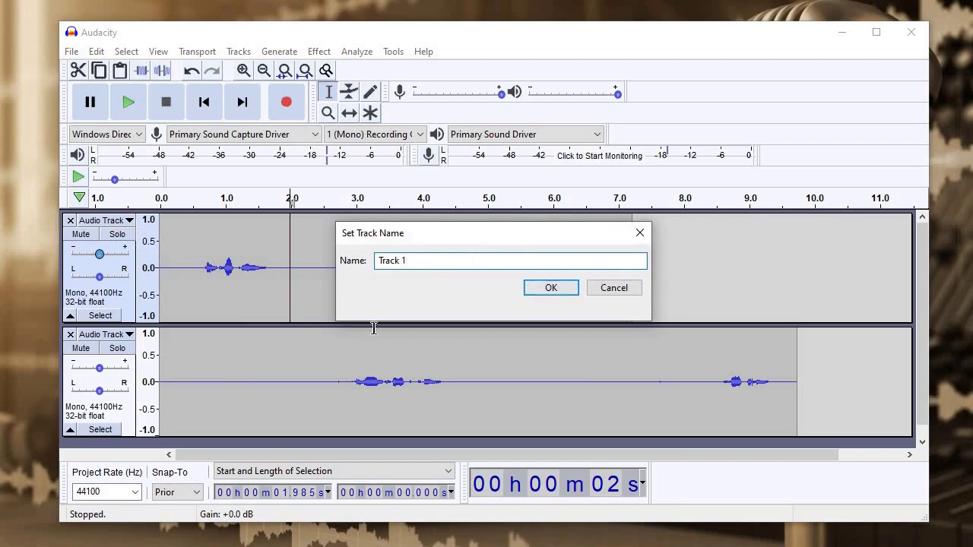
key("Return")
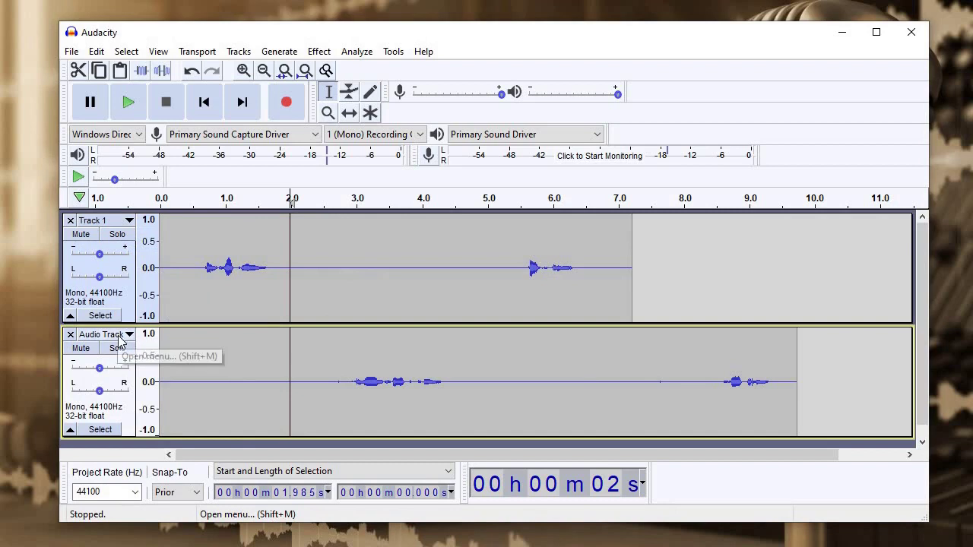
Rename the lower track to 'Track 2'.
left_click(118, 342)
key("Return")
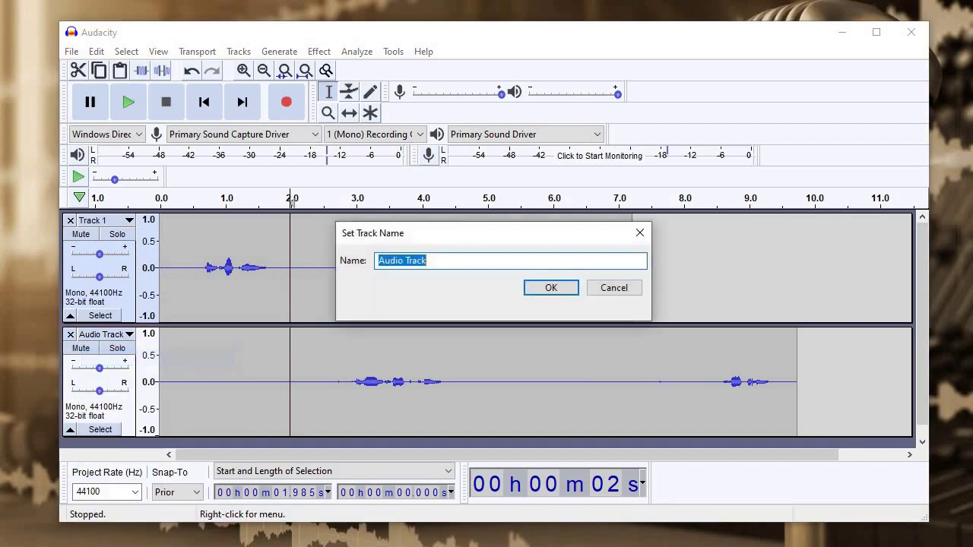
type("Track 2")
key("Return")
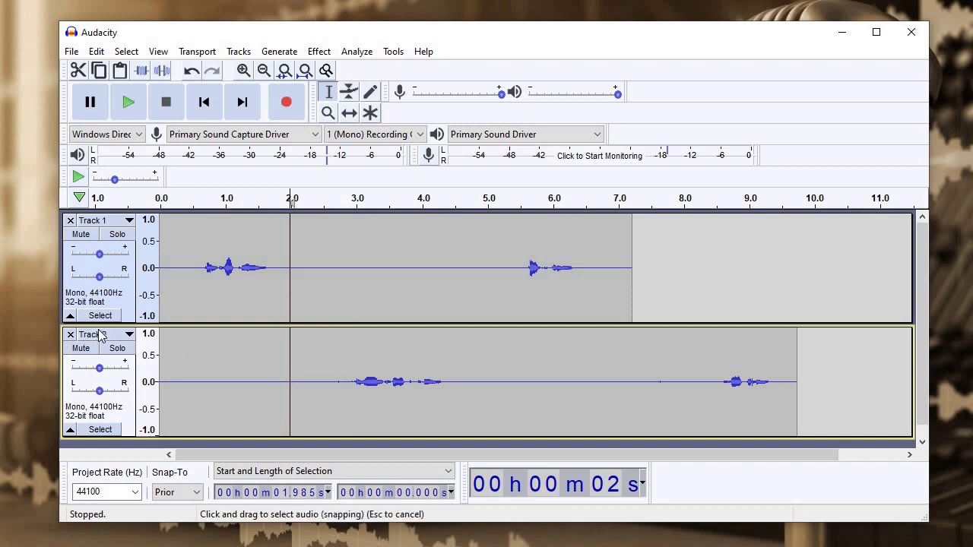
left_click(330, 334)
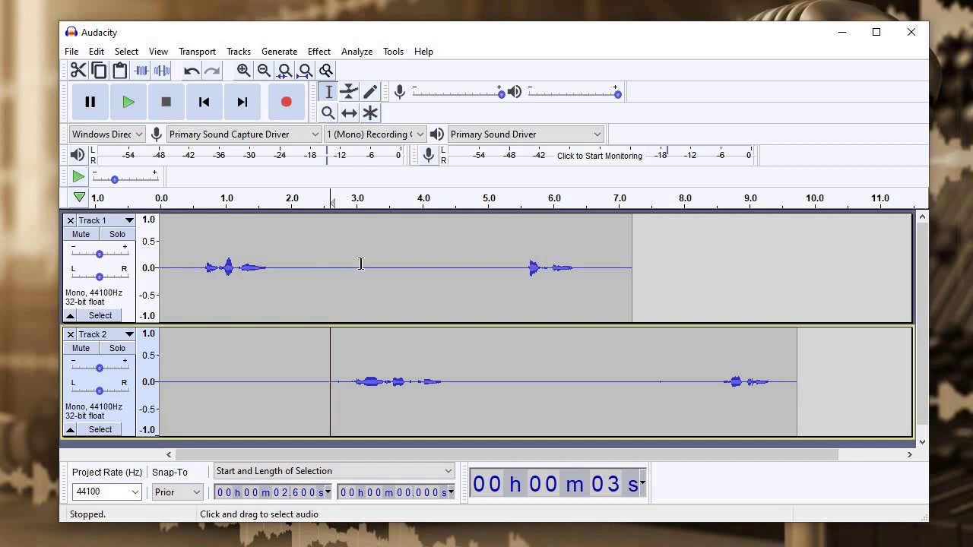
left_click(286, 342)
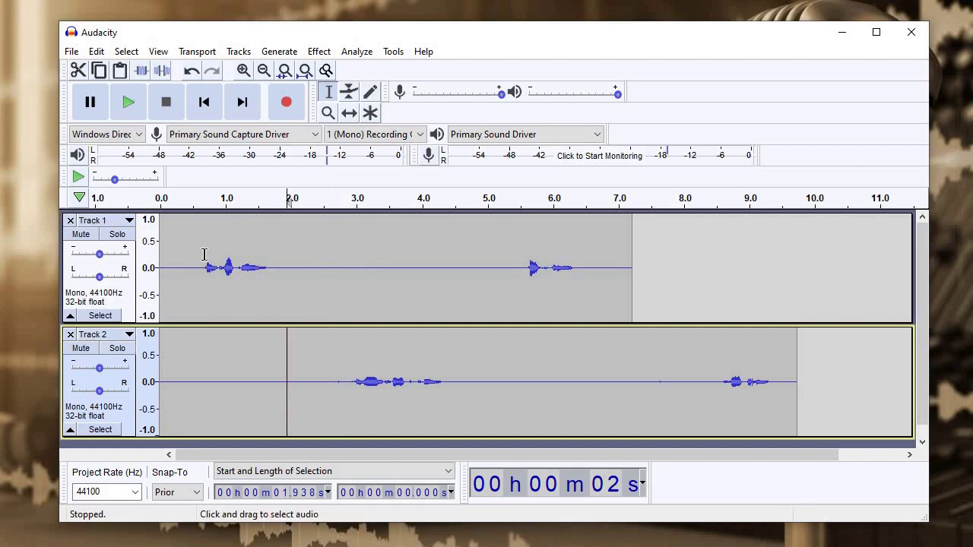
left_click(363, 363)
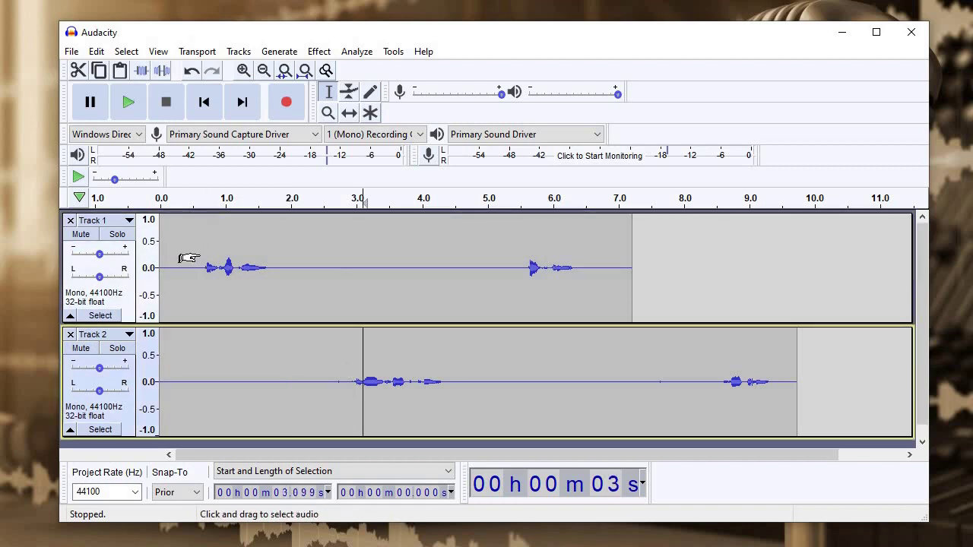
left_click_drag(312, 355, 314, 274)
left_click_drag(417, 271, 242, 281)
key("shift+Home")
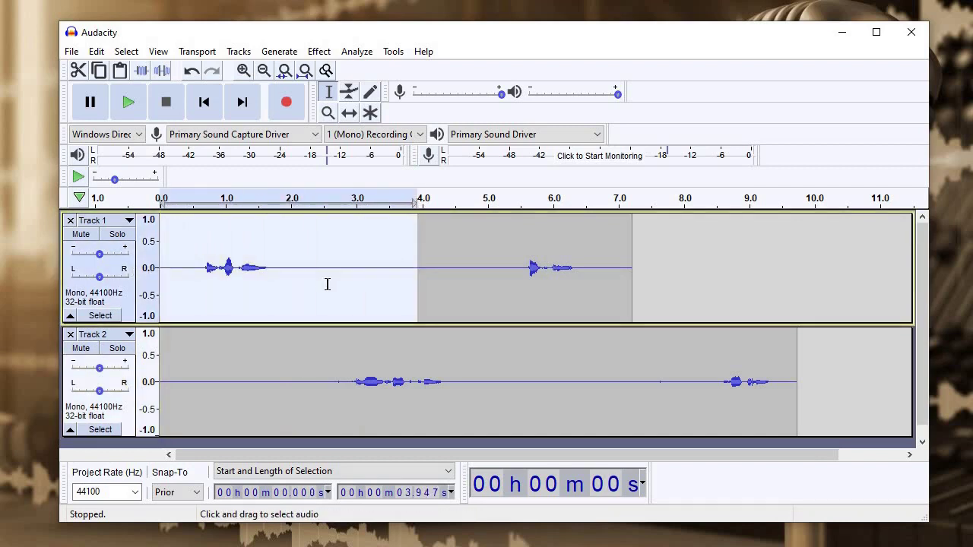
key("Delete")
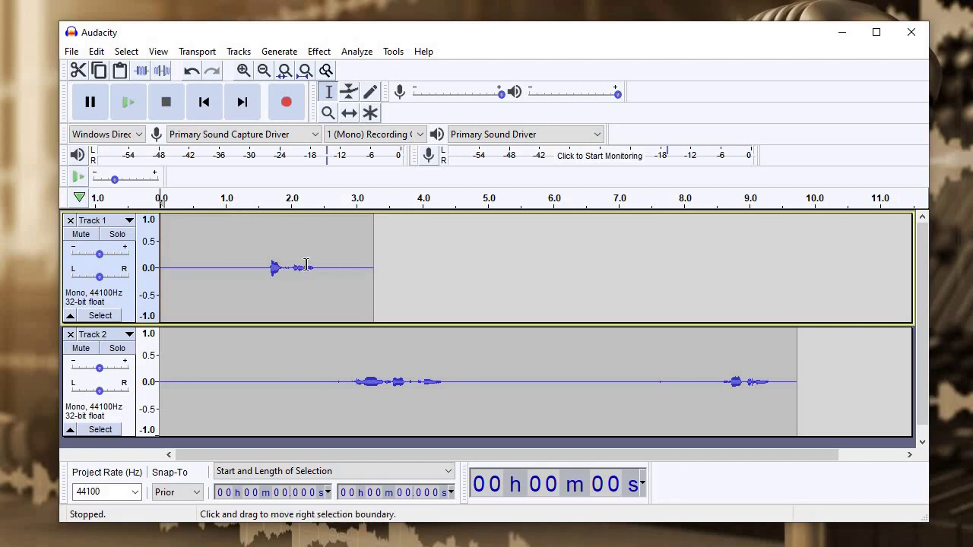
key("ctrl+v")
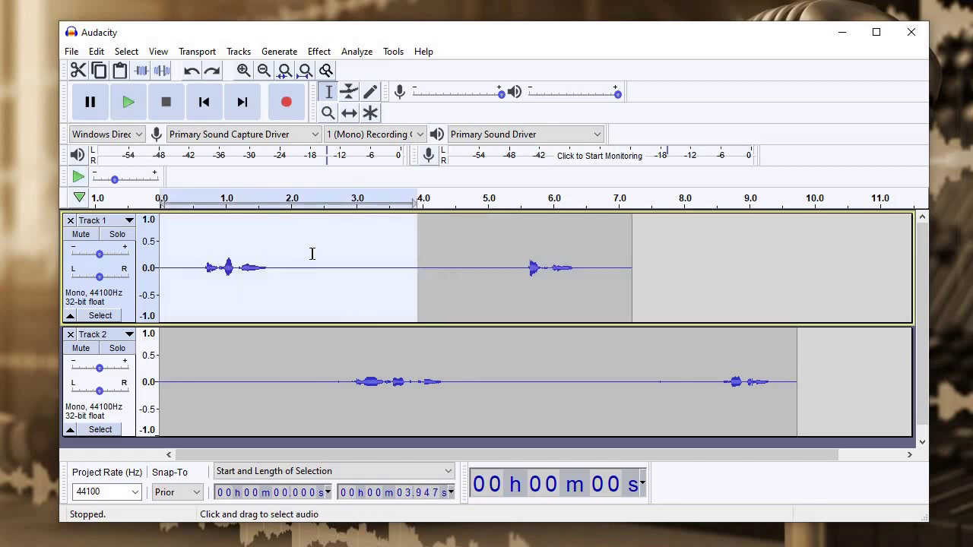
left_click(95, 52)
mouse_move(167, 204)
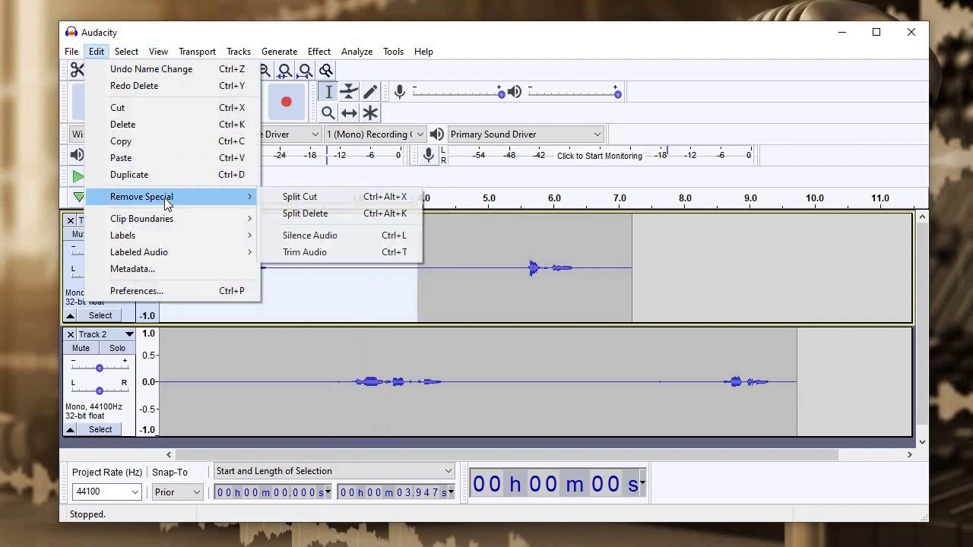
left_click(399, 216)
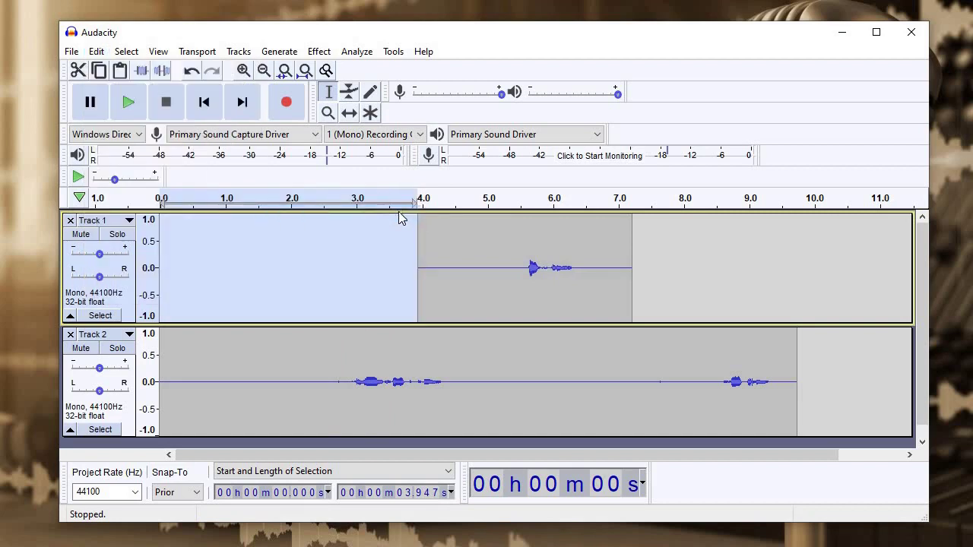
left_click(358, 262)
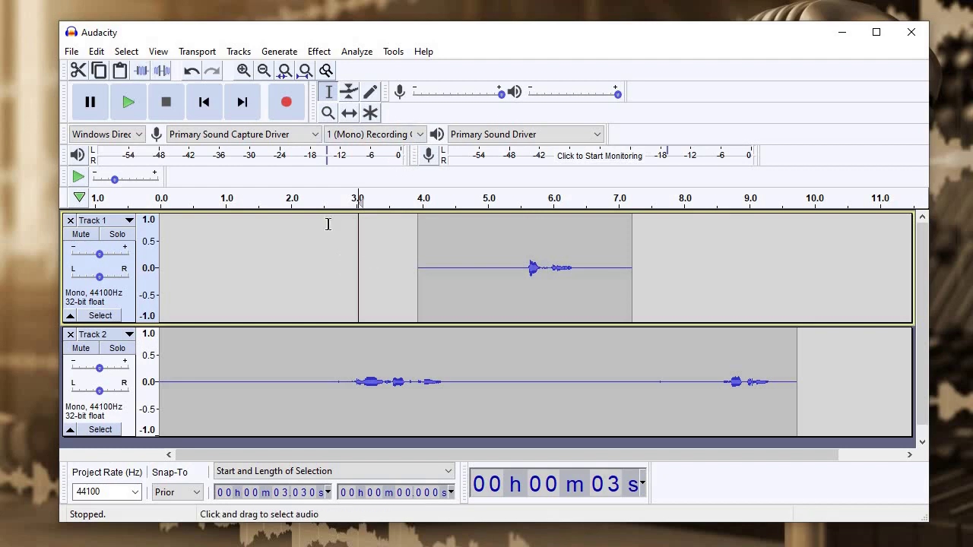
left_click(278, 251)
left_click(190, 252)
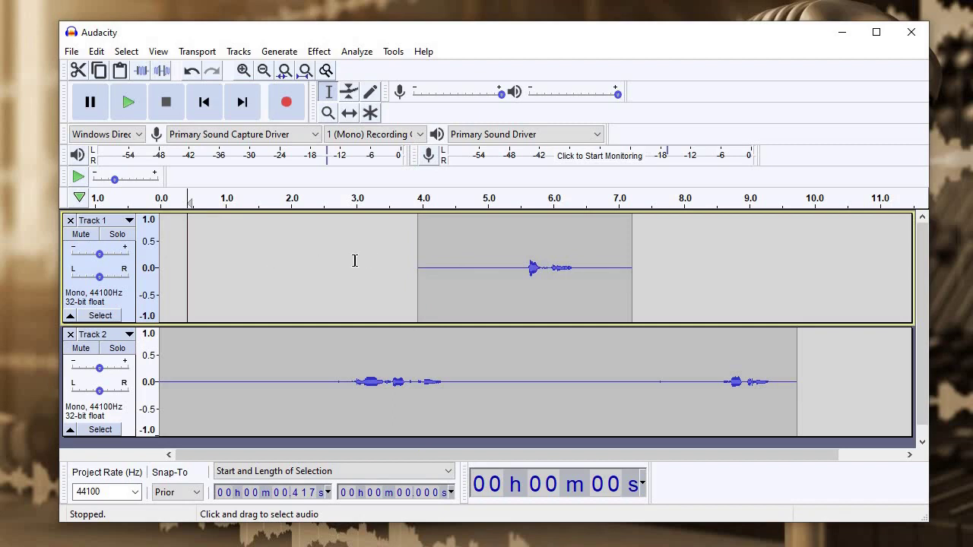
Undo the gap to restore Track 1's first word, set the edit point at 2.7 s, and enable sync-lock.
key("ctrl+z")
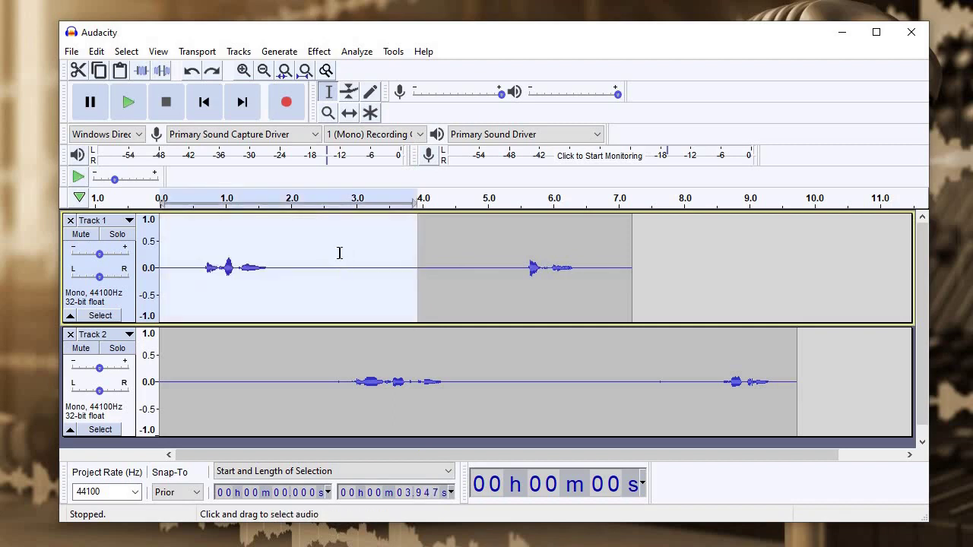
left_click(344, 247)
left_click(337, 244)
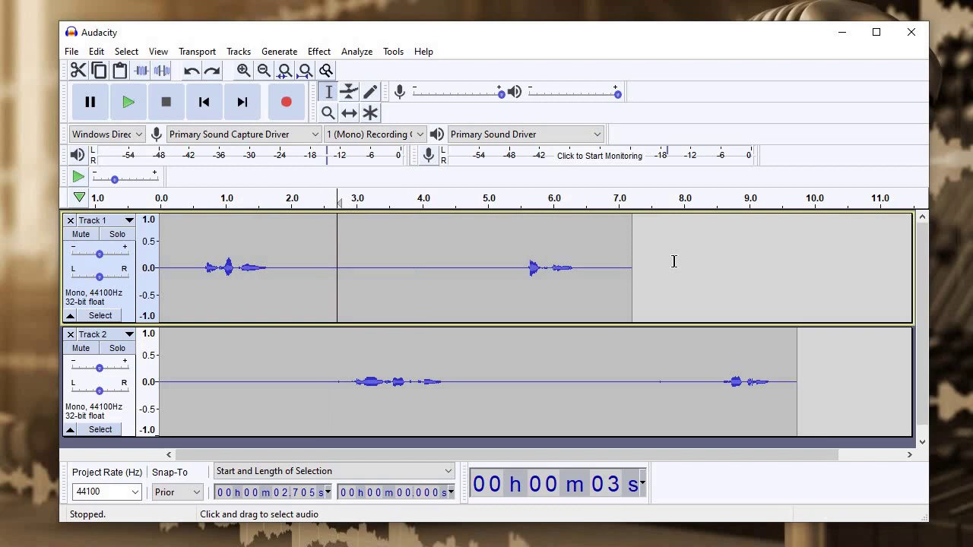
left_click(238, 52)
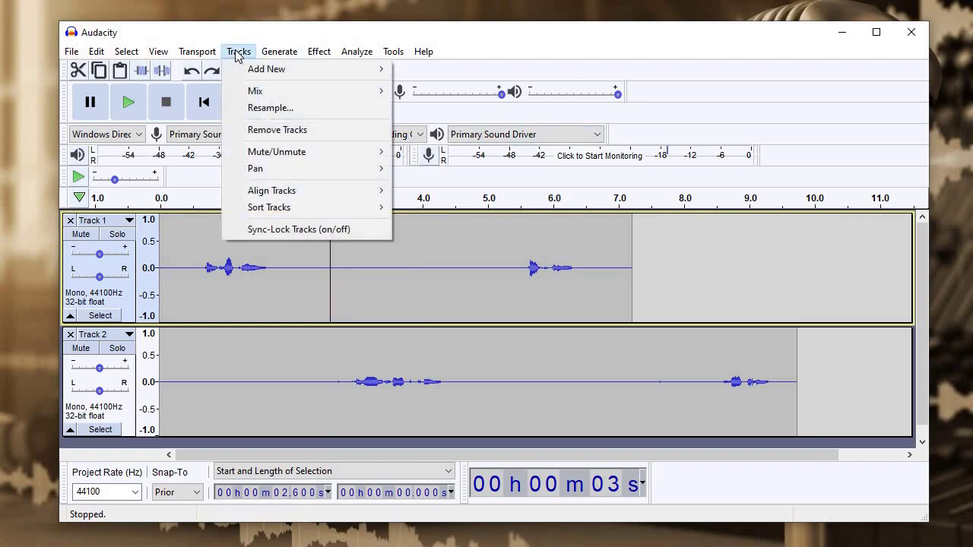
left_click(286, 229)
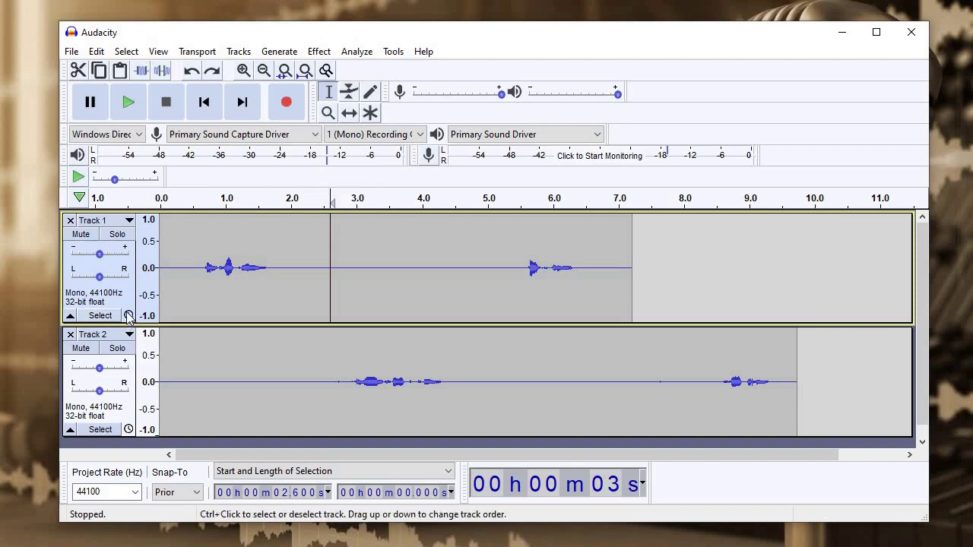
Slide both tracks' audio about 1 s later with the Time Shift tool.
left_click(311, 295)
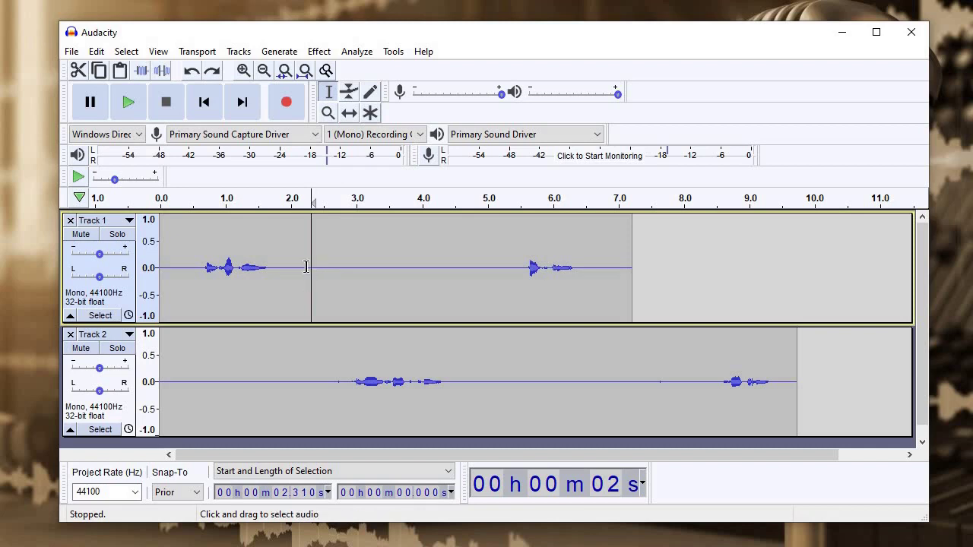
key("F5")
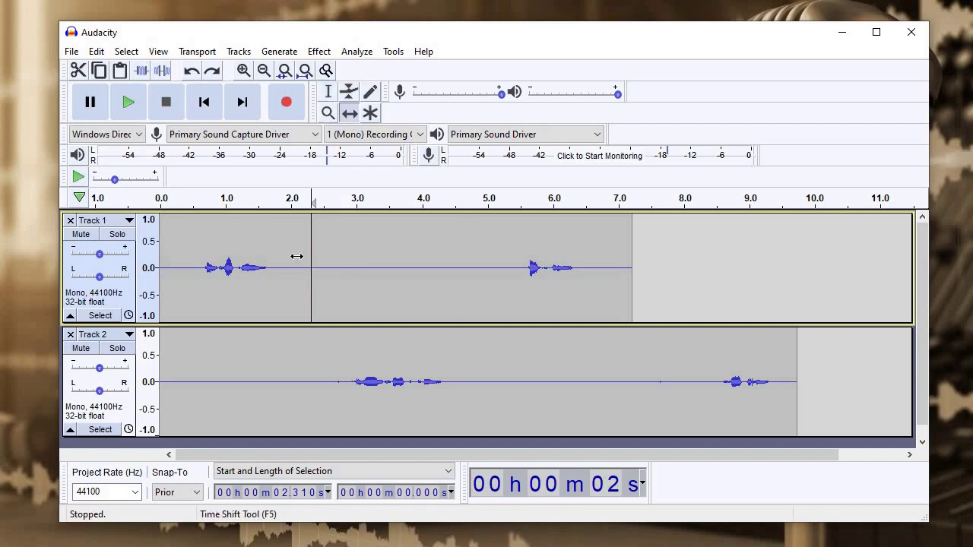
left_click_drag(283, 269, 365, 304)
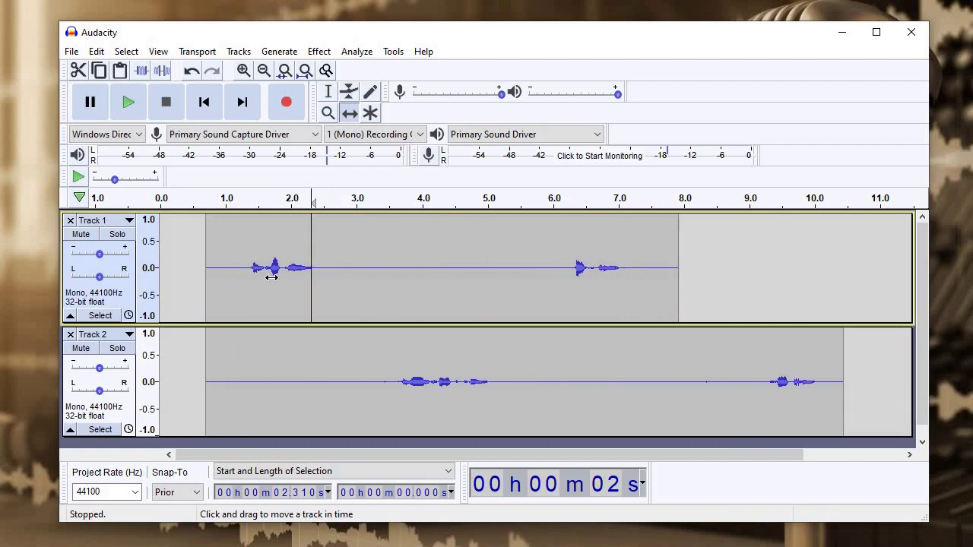
left_click_drag(488, 257, 327, 88)
Select 1.01 s to 3.77 s across both tracks and delete it.
left_click(328, 89)
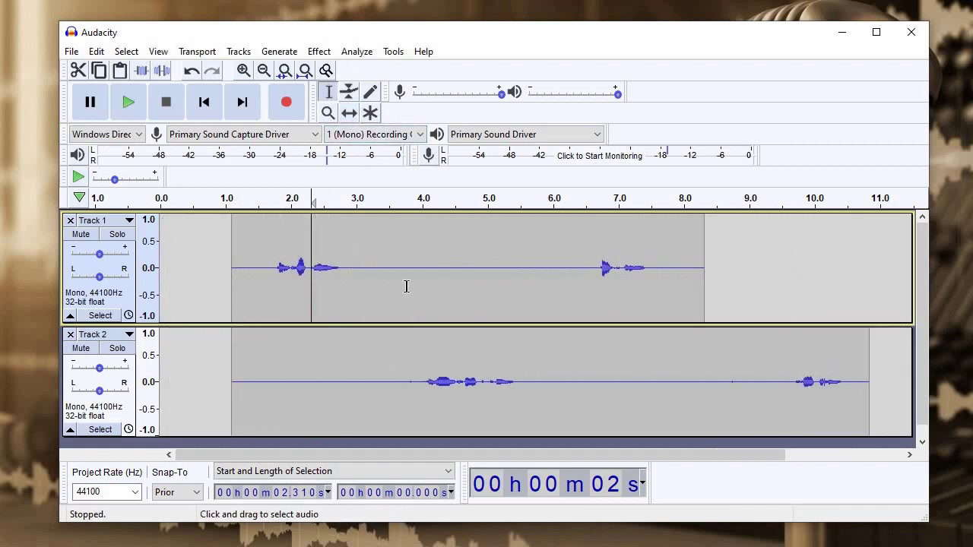
left_click_drag(405, 266, 231, 335)
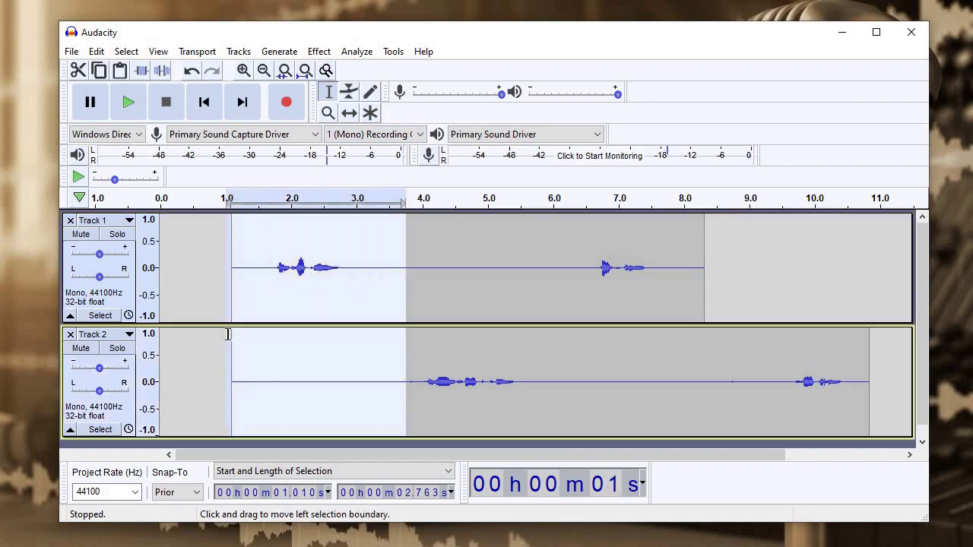
key("Delete")
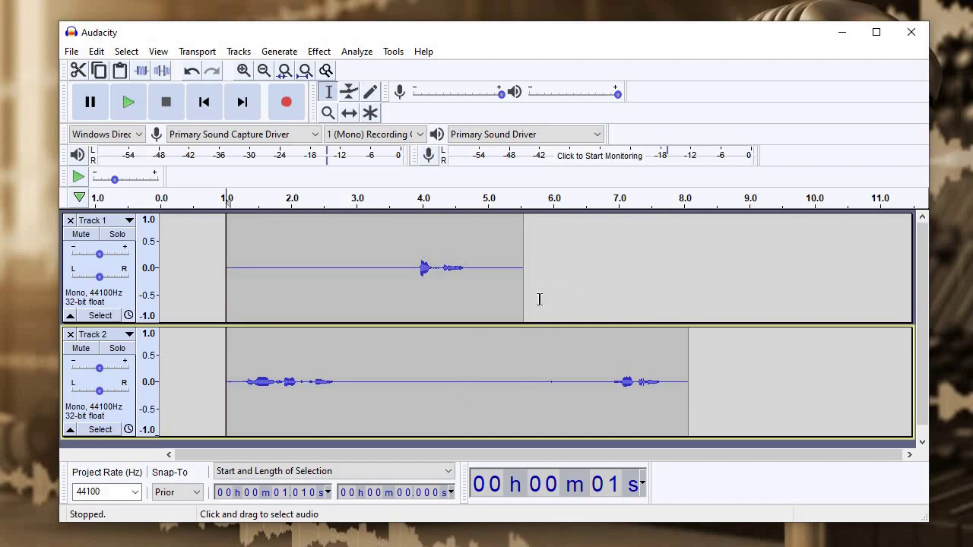
Delete 3.645–4.93 s from Track 1, then undo that deletion.
scroll(397, 259, "down", 1)
scroll(397, 259, "up", 1)
left_click(399, 263)
left_click_drag(500, 266, 482, 268)
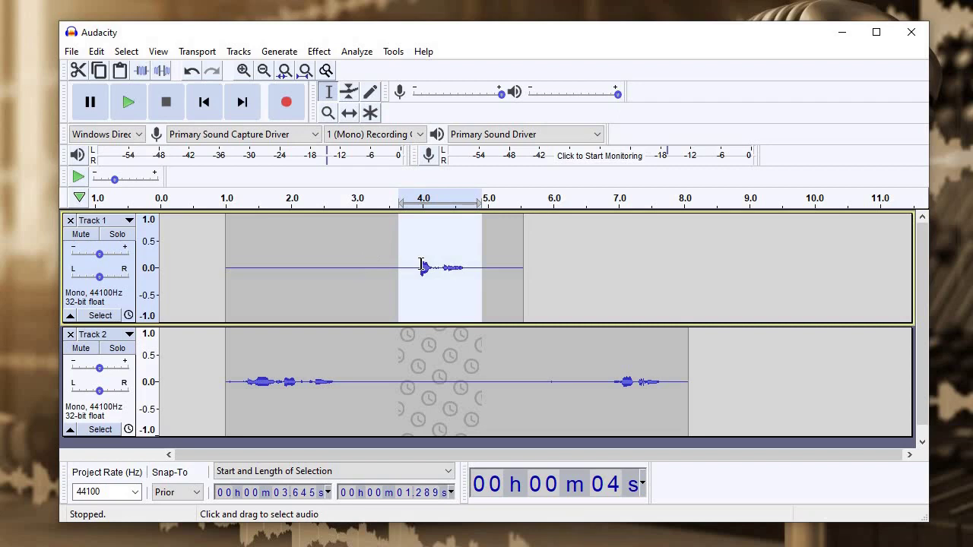
key("Delete")
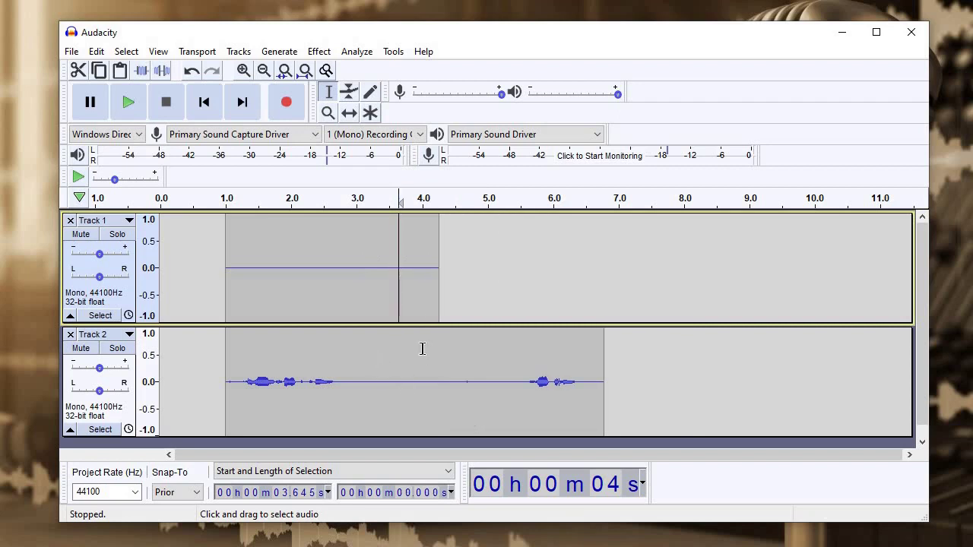
key("ctrl+z")
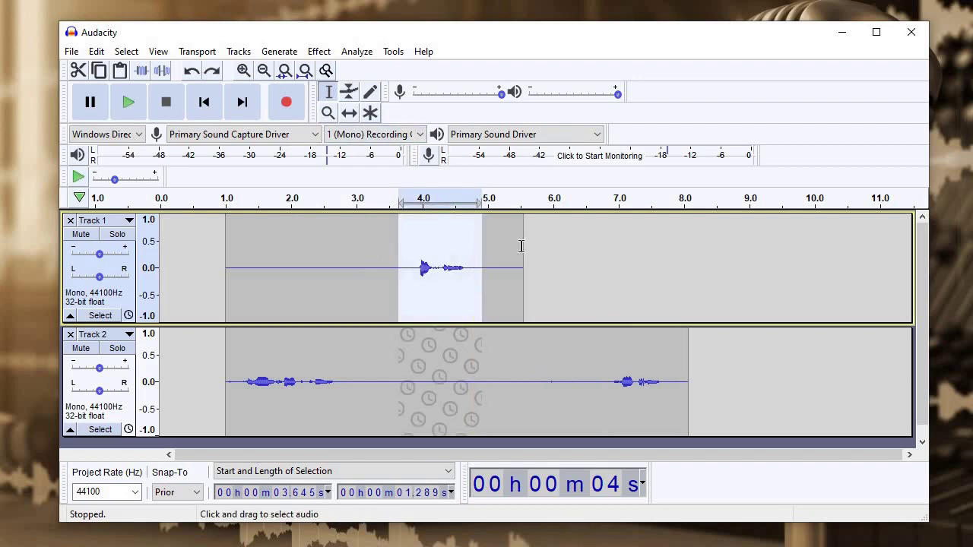
Turn off sync-lock, undo the edits so both clips start at 0 s, and select 0.39–1.79 s in Track 1.
left_click(245, 53)
left_click(278, 226)
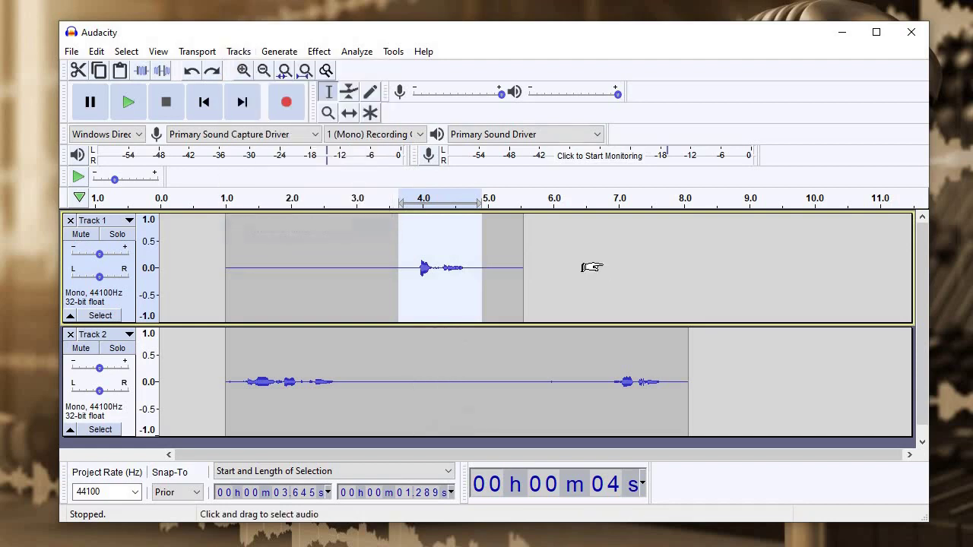
left_click(604, 224)
key("ctrl+y")
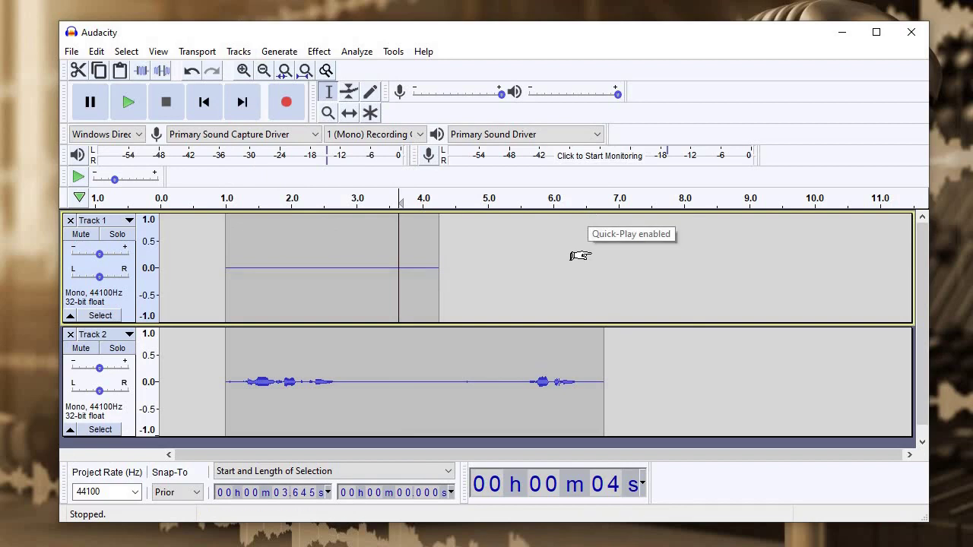
key("ctrl+z")
key("ctrl+z")
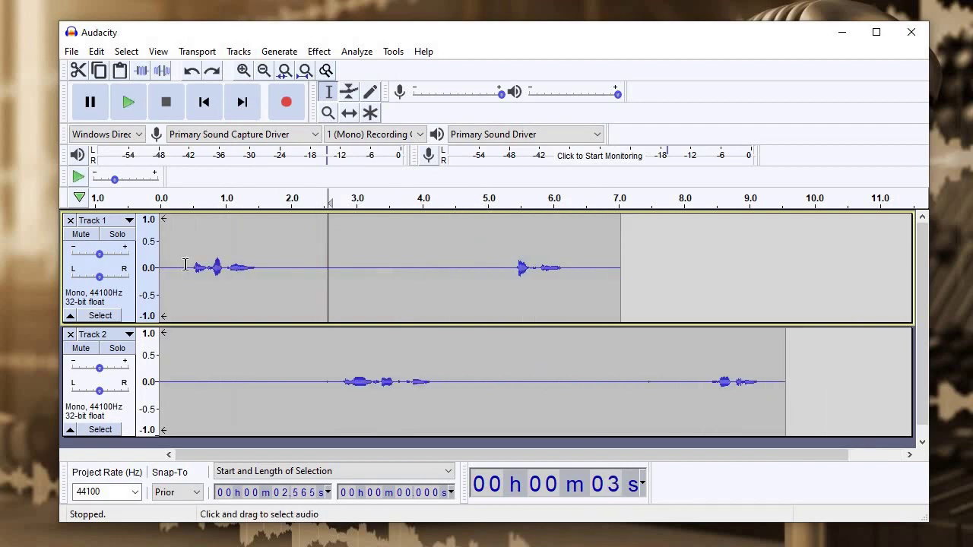
left_click_drag(186, 266, 276, 267)
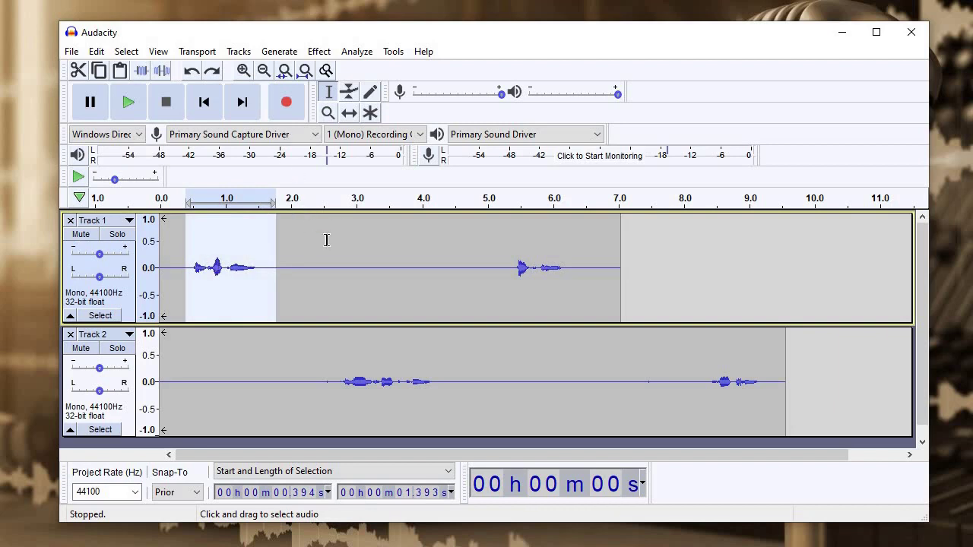
Extend the 0.39–1.79 s selection to all tracks and delete it, removing 1.393 s.
left_click(127, 51)
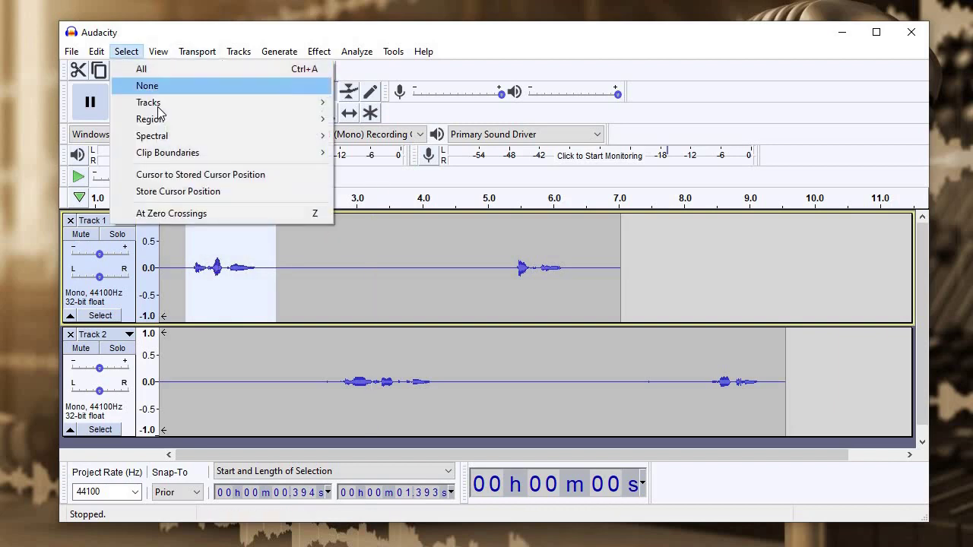
mouse_move(156, 102)
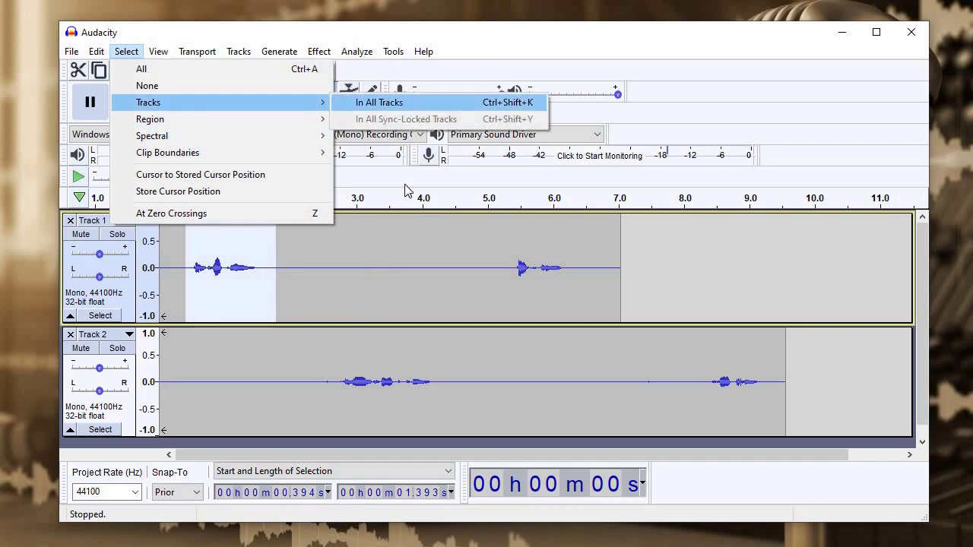
left_click(411, 104)
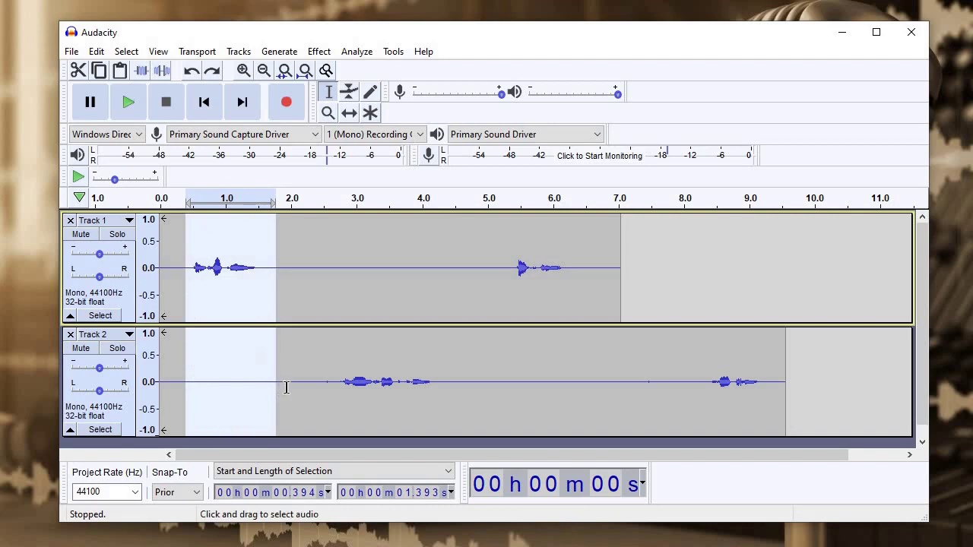
key("Delete")
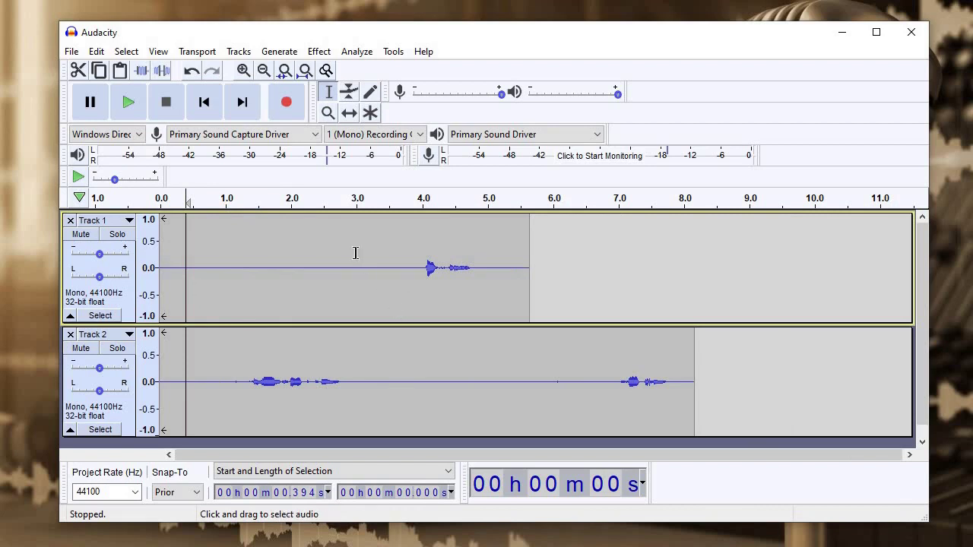
Undo the cut, then delete 0.394 s to about 4.63 s from both tracks.
key("ctrl+z")
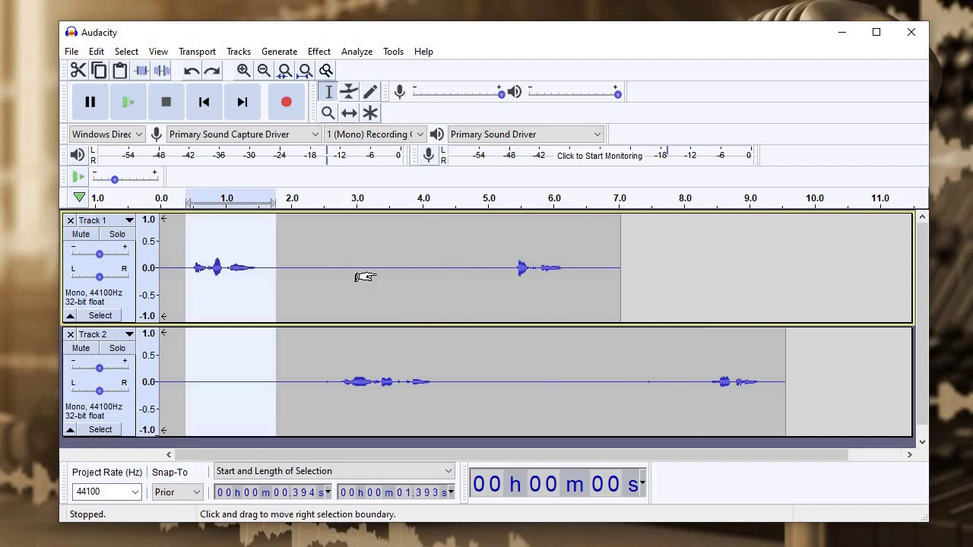
left_click_drag(188, 268, 449, 297)
left_click(489, 258)
left_click_drag(187, 261, 463, 442)
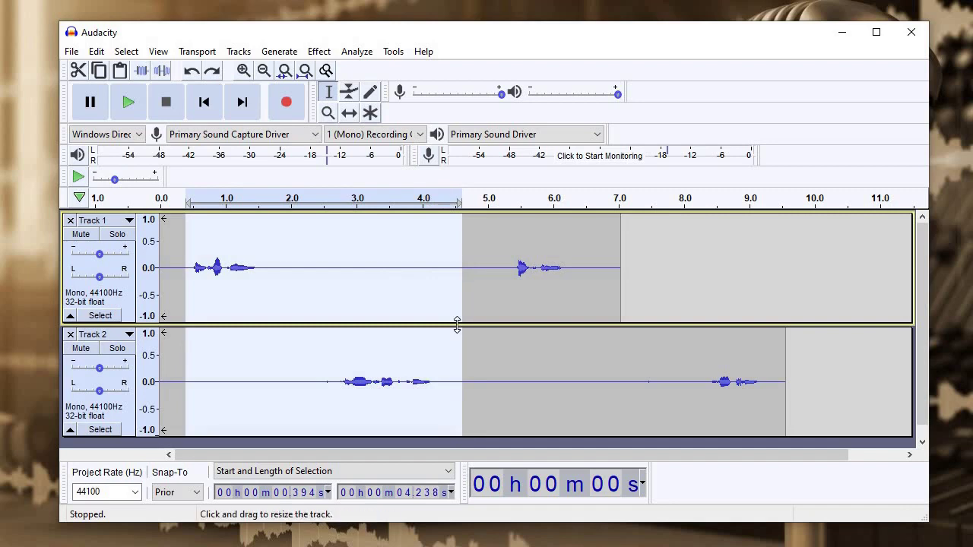
key("Delete")
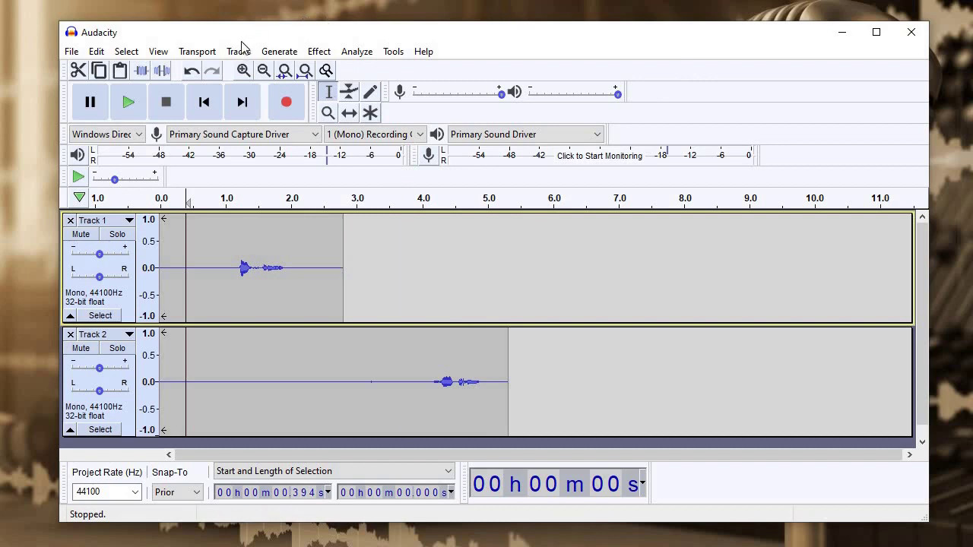
key("alt+t")
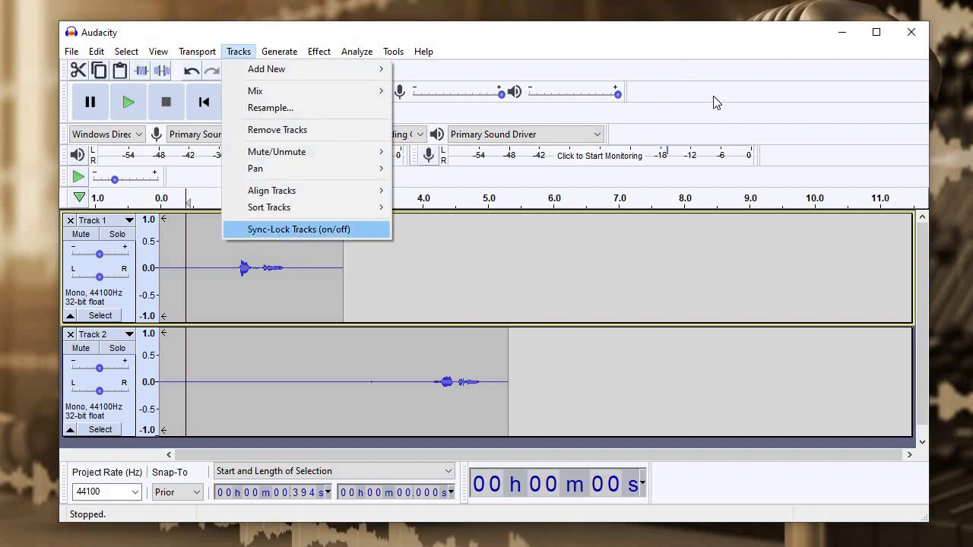
key("Escape")
left_click(374, 274)
left_click(579, 251)
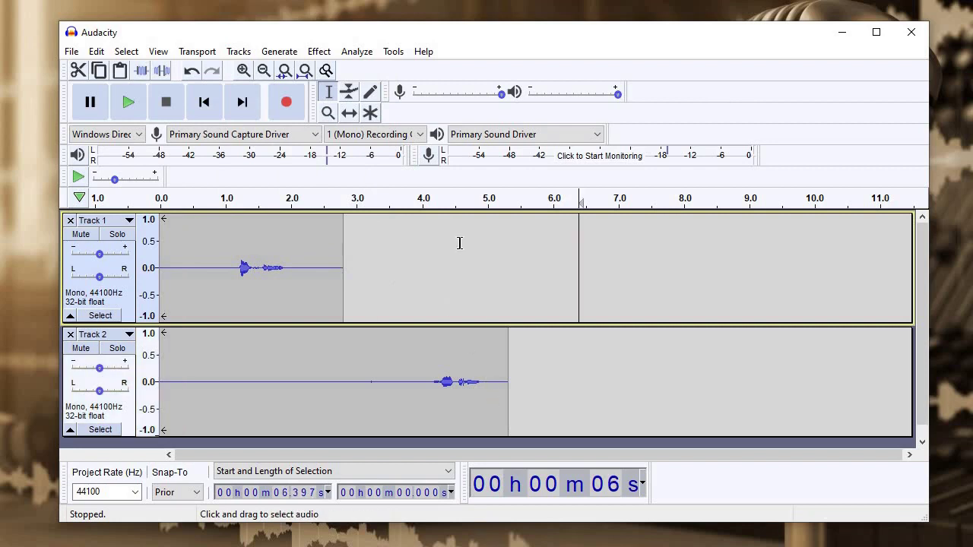
left_click(417, 247)
left_click(570, 253)
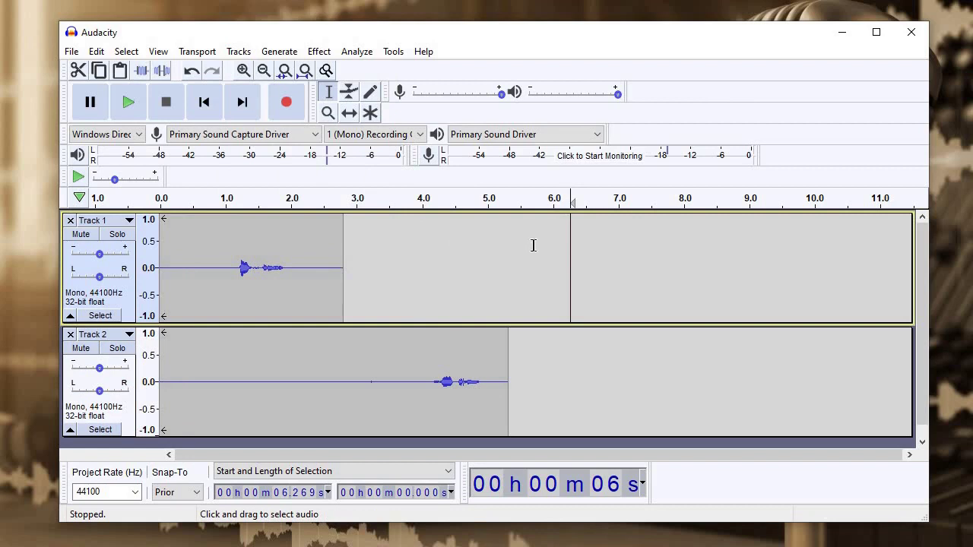
scroll(535, 258, "down", 1)
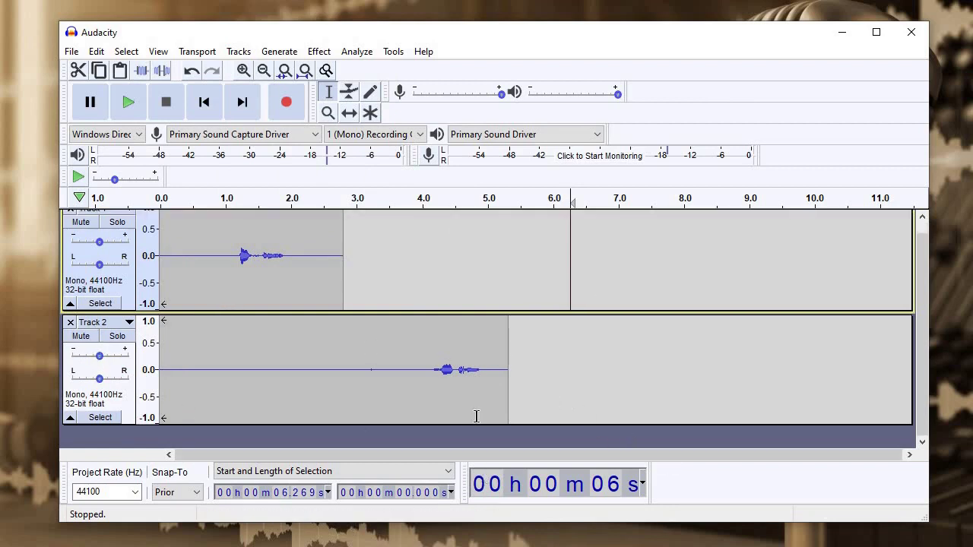
scroll(506, 301, "up", 1)
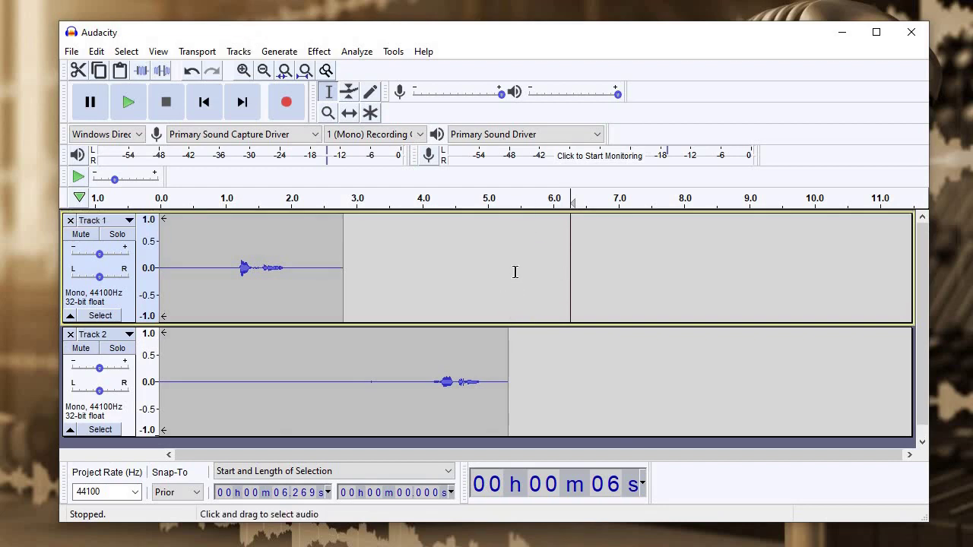
left_click(455, 268)
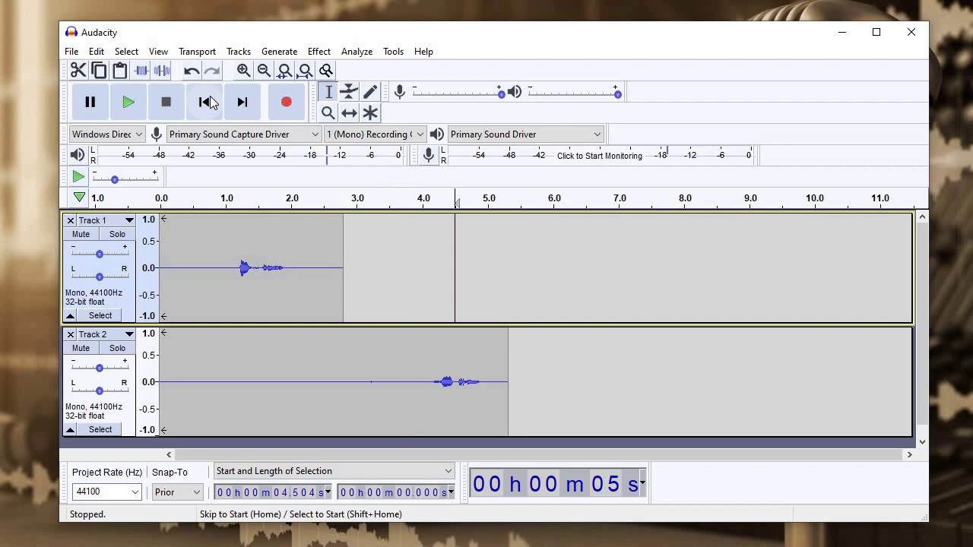
left_click(204, 102)
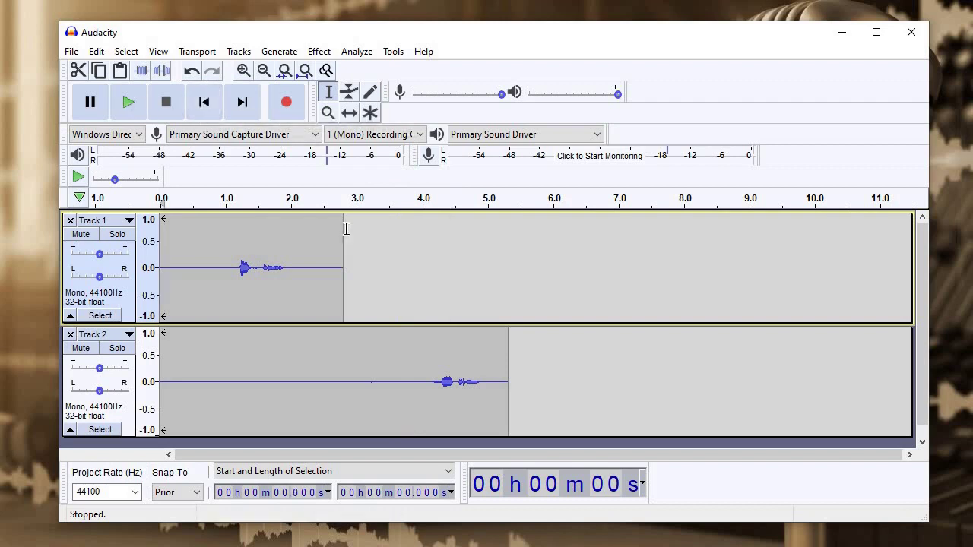
key("space")
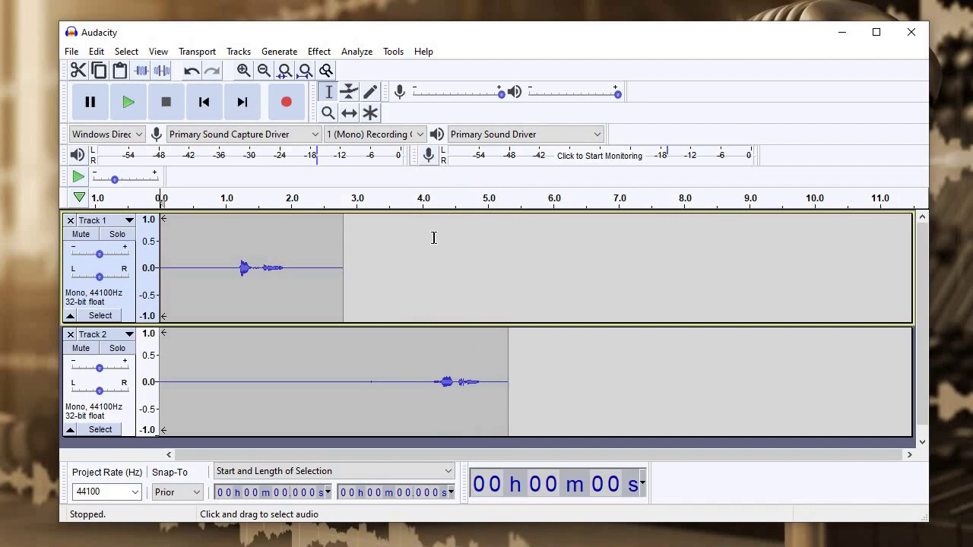
Slide Track 1's clip to about 3.7 s, play from 3.45 s to check, then undo the move.
left_click(349, 113)
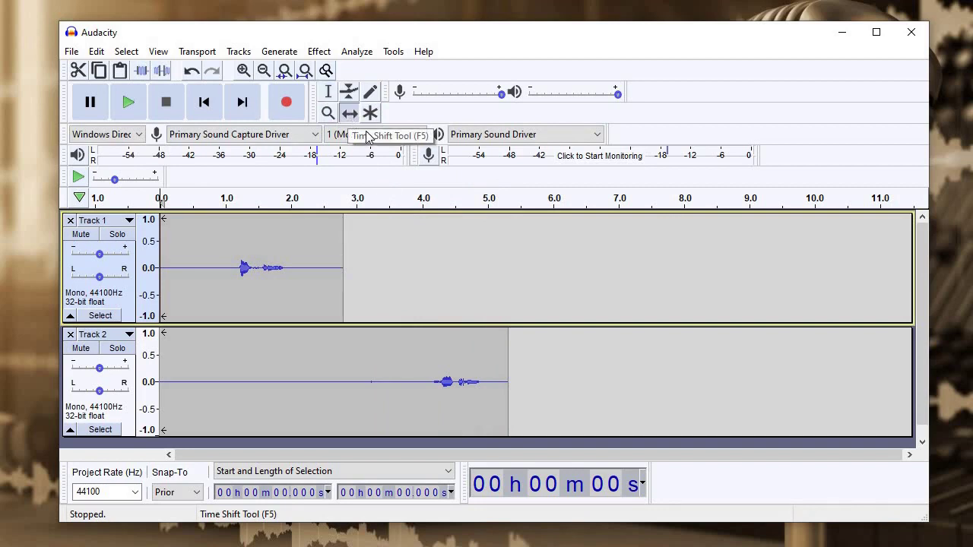
left_click_drag(263, 240, 511, 246)
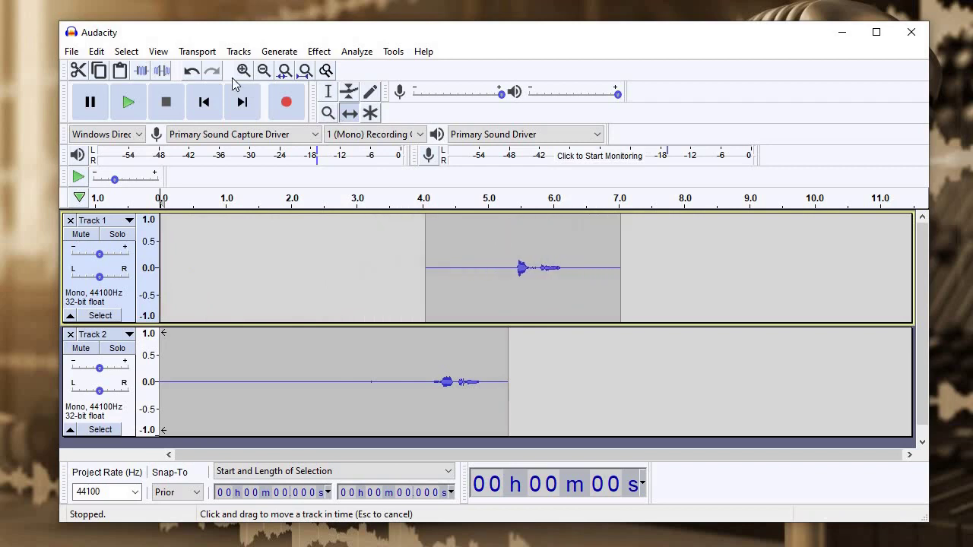
left_click(329, 92)
left_click(386, 258)
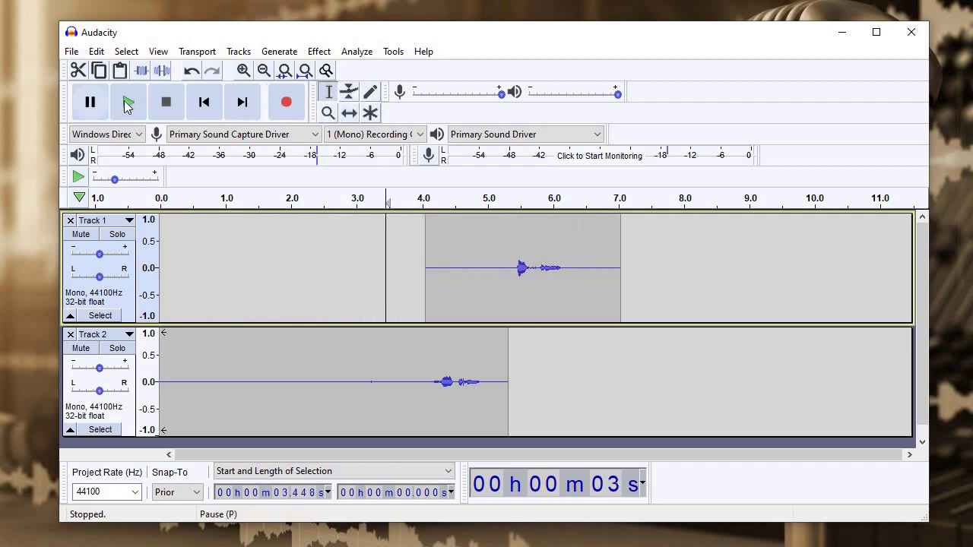
left_click(128, 103)
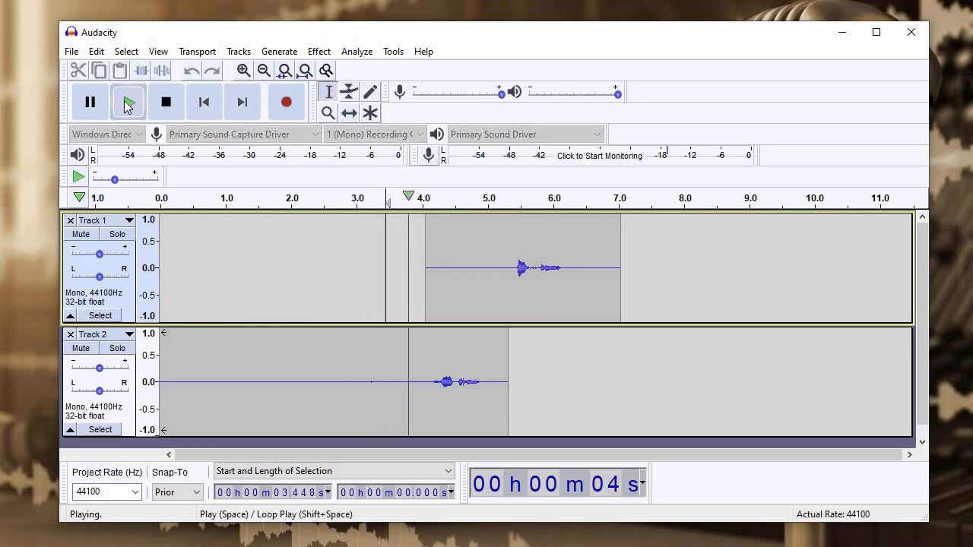
left_click(166, 104)
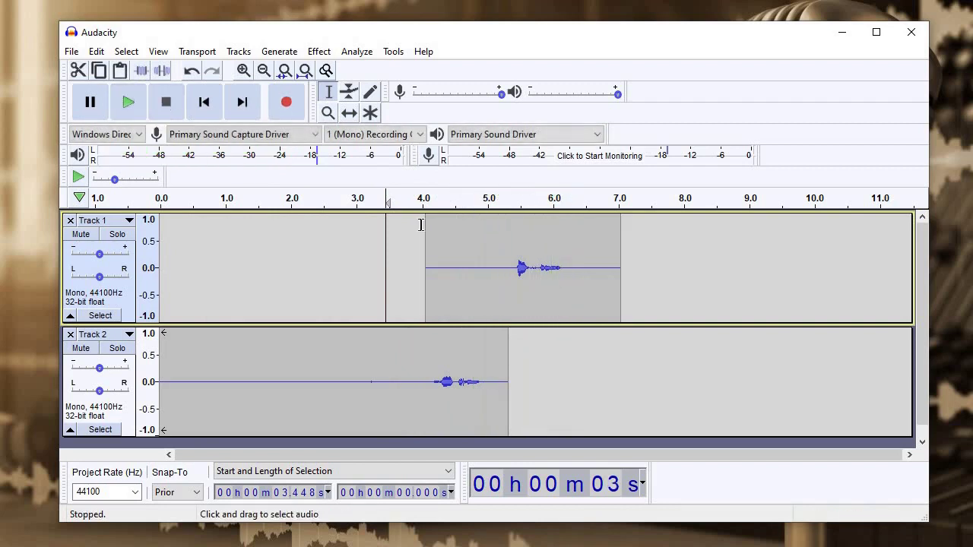
key("ctrl+z")
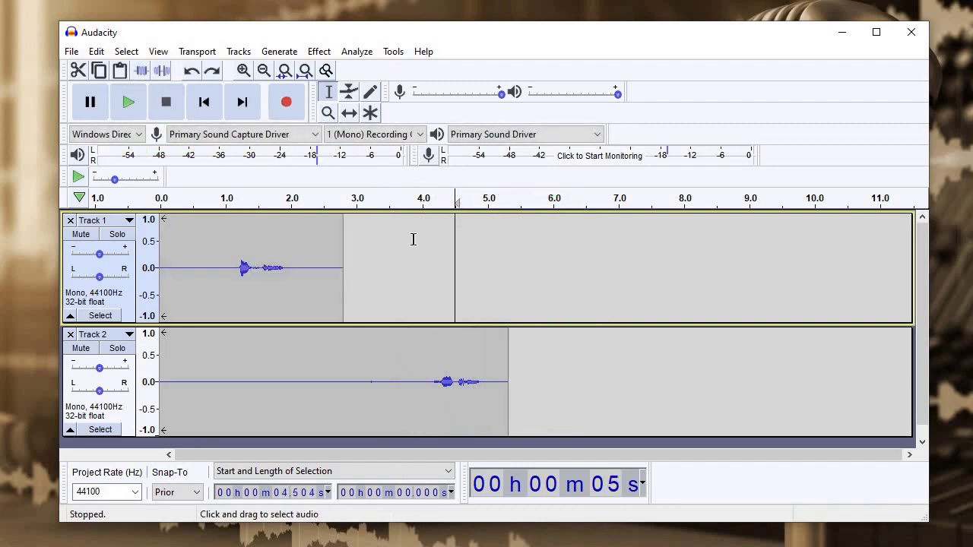
Sync-lock the tracks, shift both clips right to about 3 s, then switch sync-lock off.
left_click(238, 50)
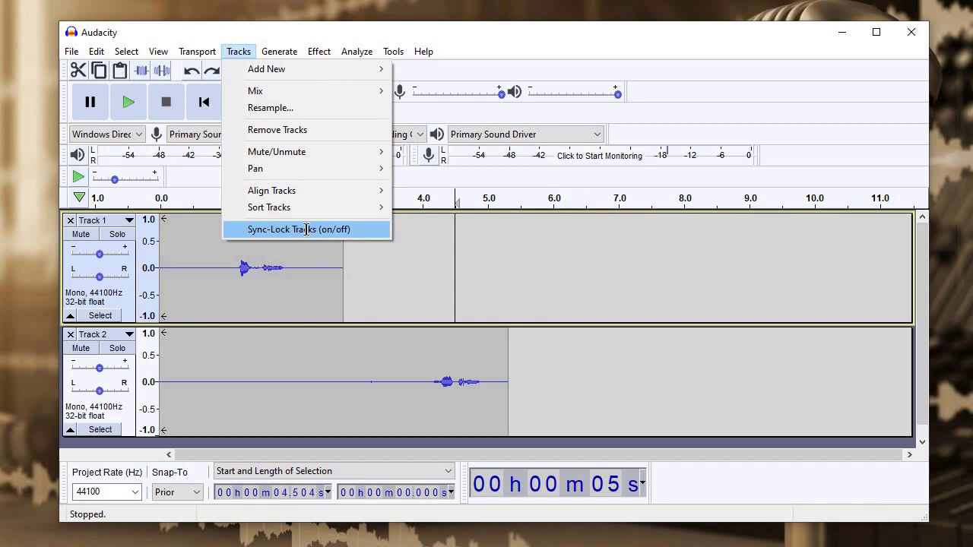
left_click(307, 230)
key("F5")
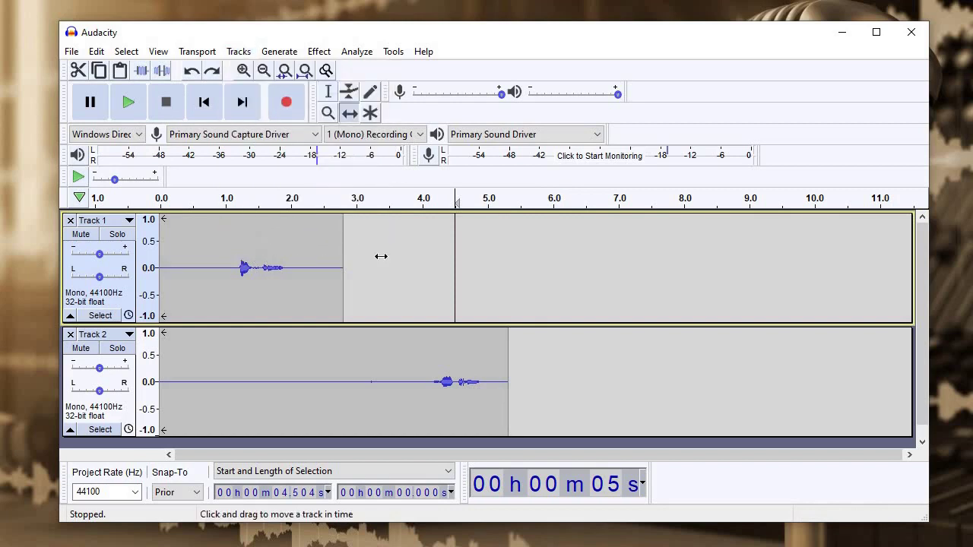
left_click_drag(380, 257, 515, 264)
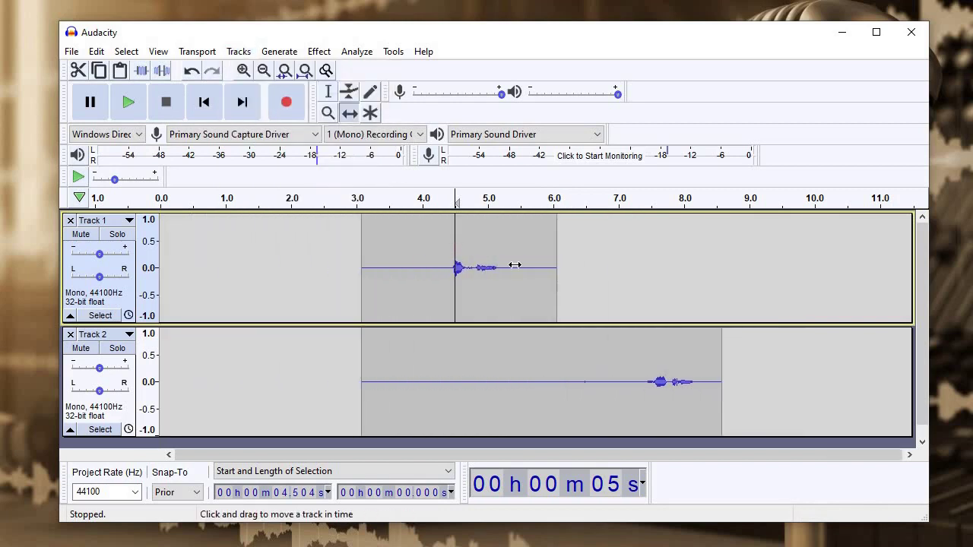
left_click(239, 51)
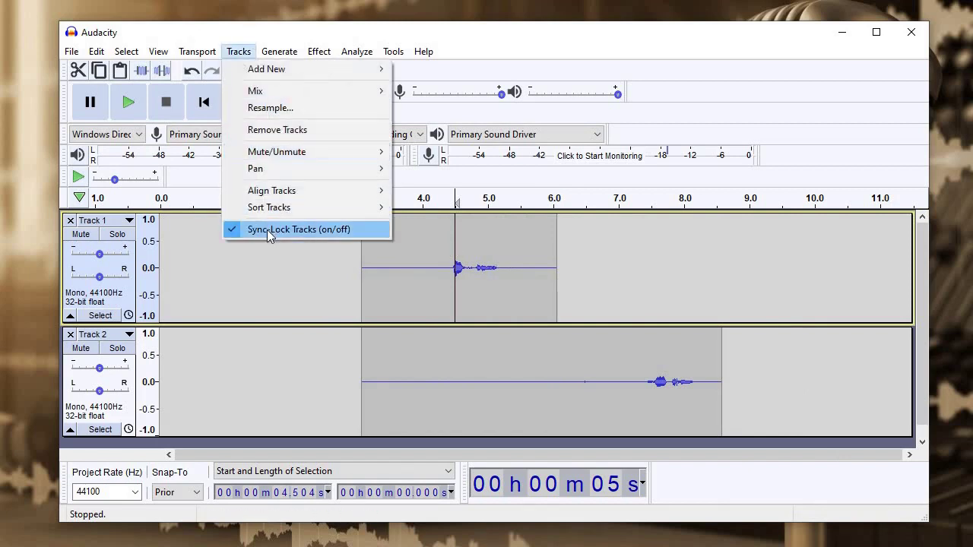
left_click(319, 228)
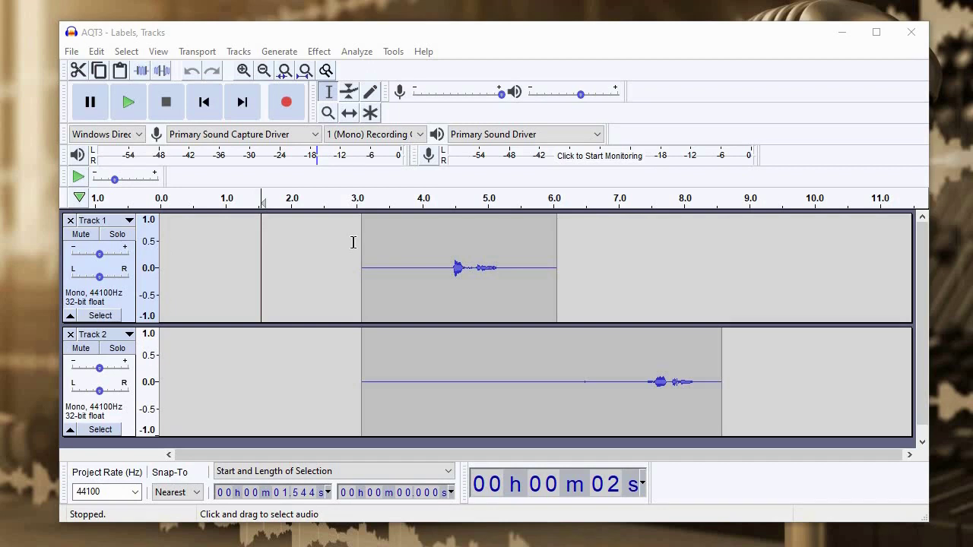
Play Track 1 from just before 4 s, stop, and set positions near 4.1 s and 5.65 s.
left_click(442, 239)
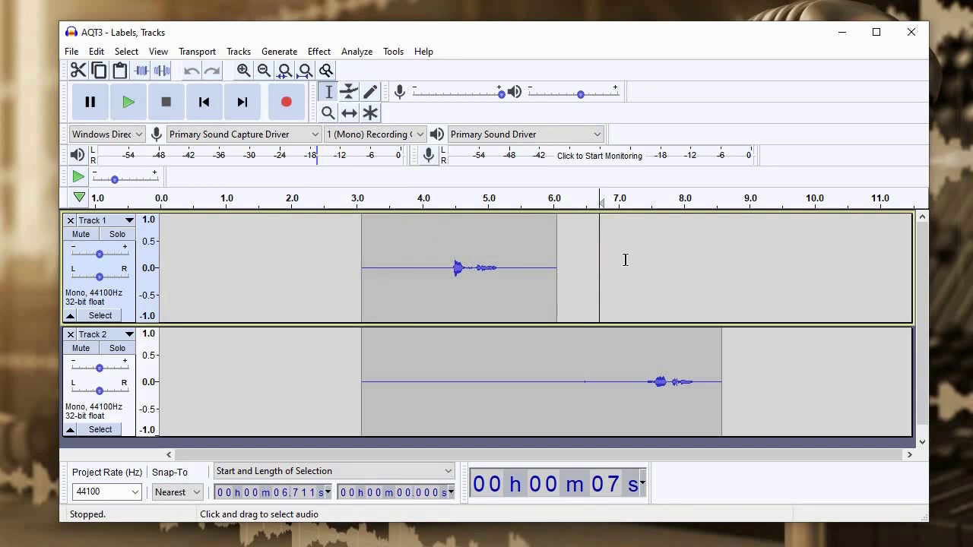
left_click(421, 259)
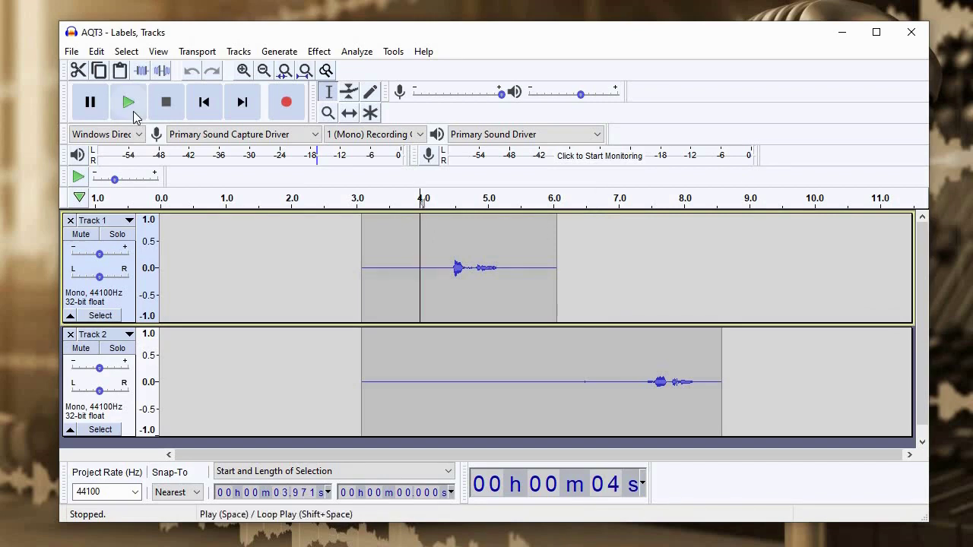
key("space")
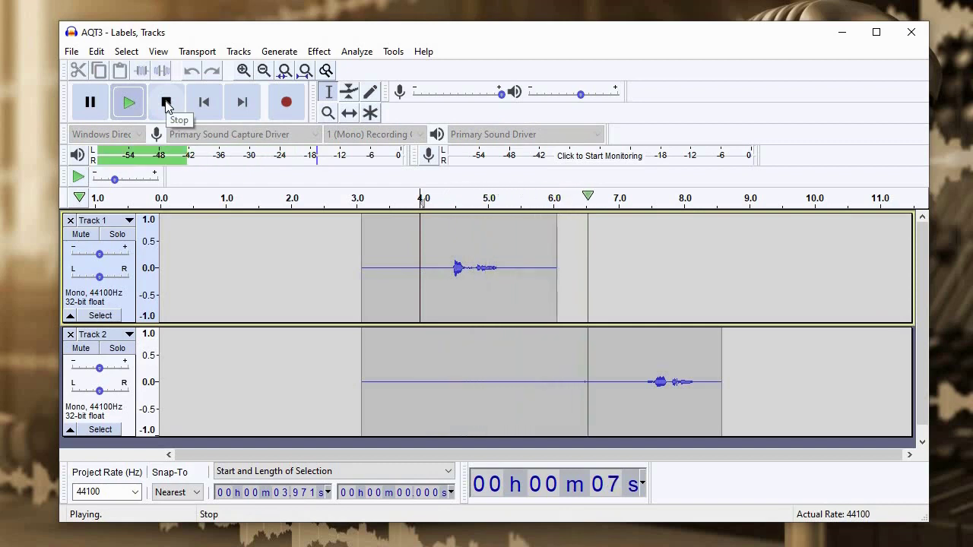
left_click(167, 104)
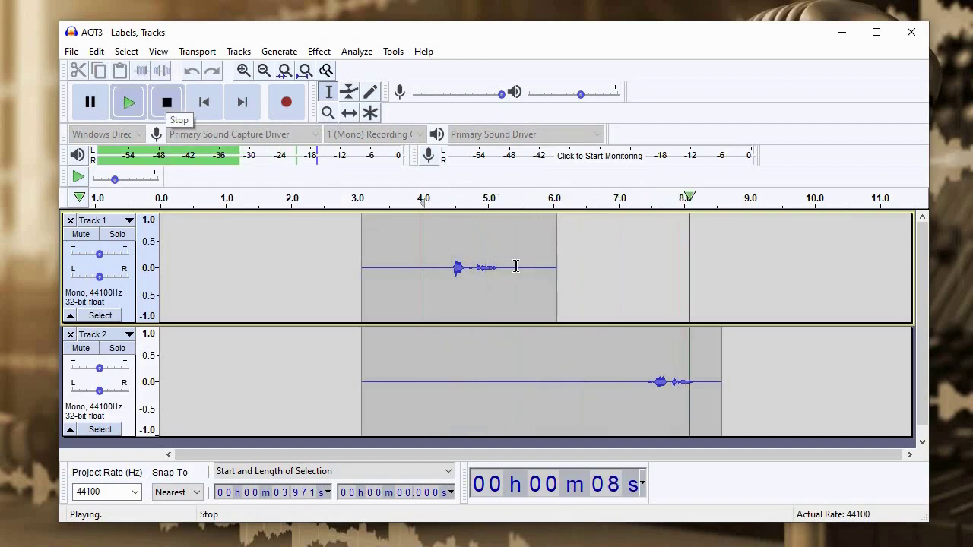
left_click(430, 263)
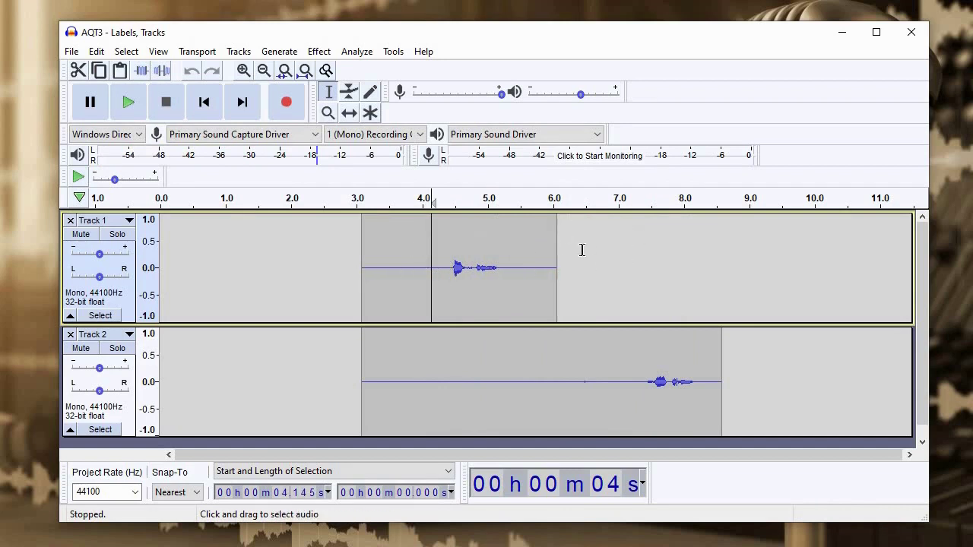
left_click(530, 293)
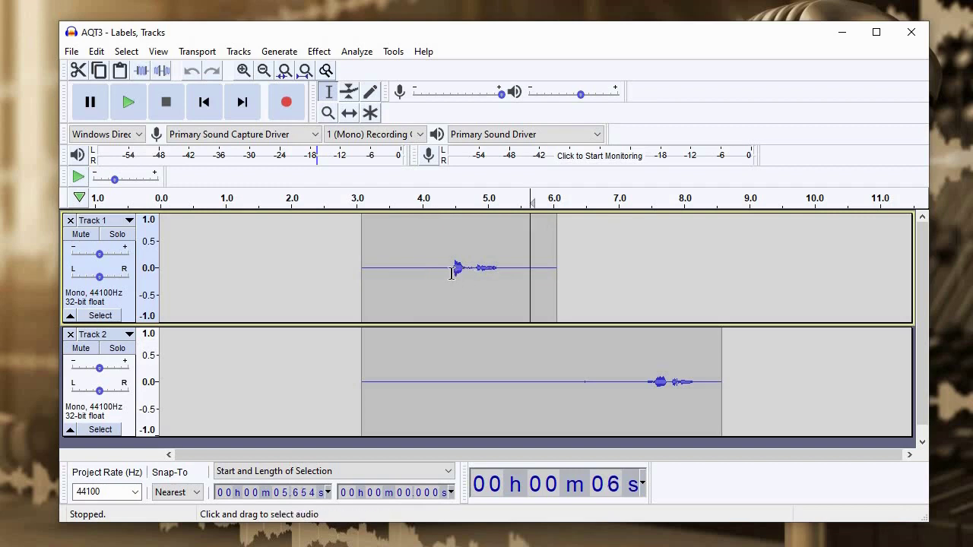
Label Track 1's word starting near 4.42 s as 'Birthday'.
left_click_drag(450, 281, 500, 262)
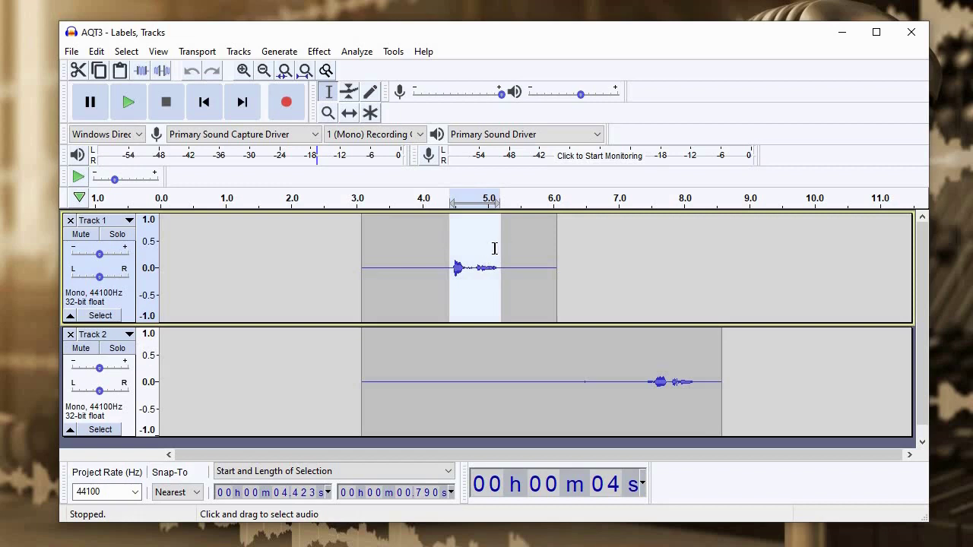
key("space")
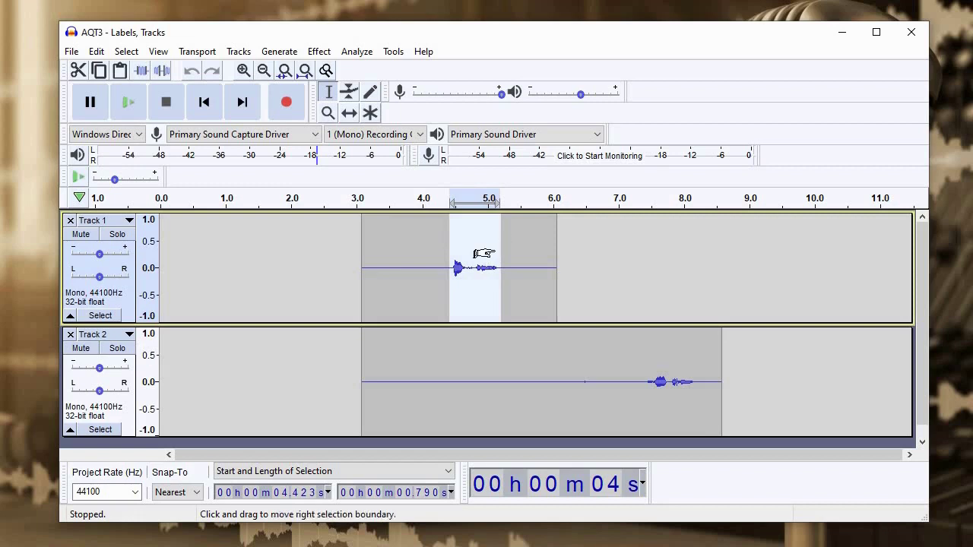
key("ctrl+b")
scroll(472, 376, "down", 1)
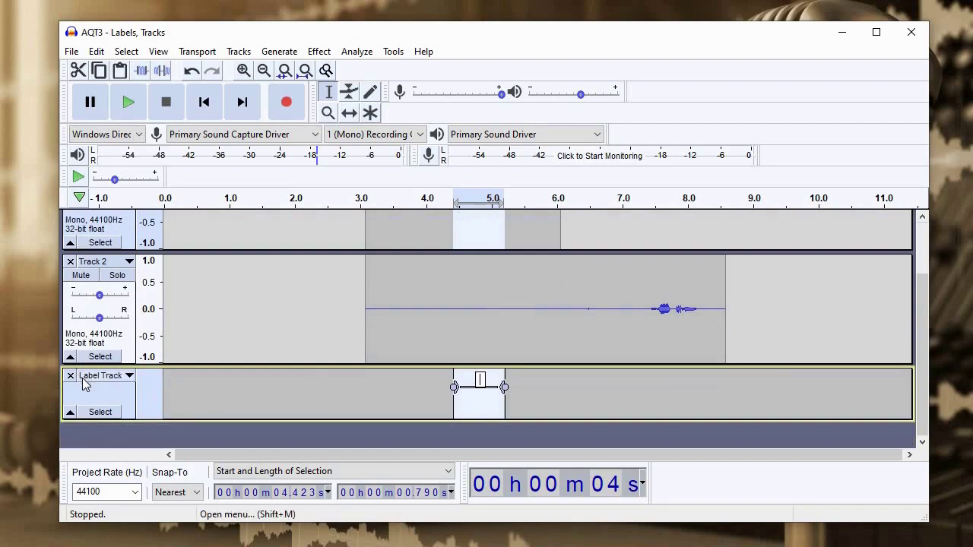
left_click(480, 380)
type("Birthday")
scroll(378, 324, "up", 2)
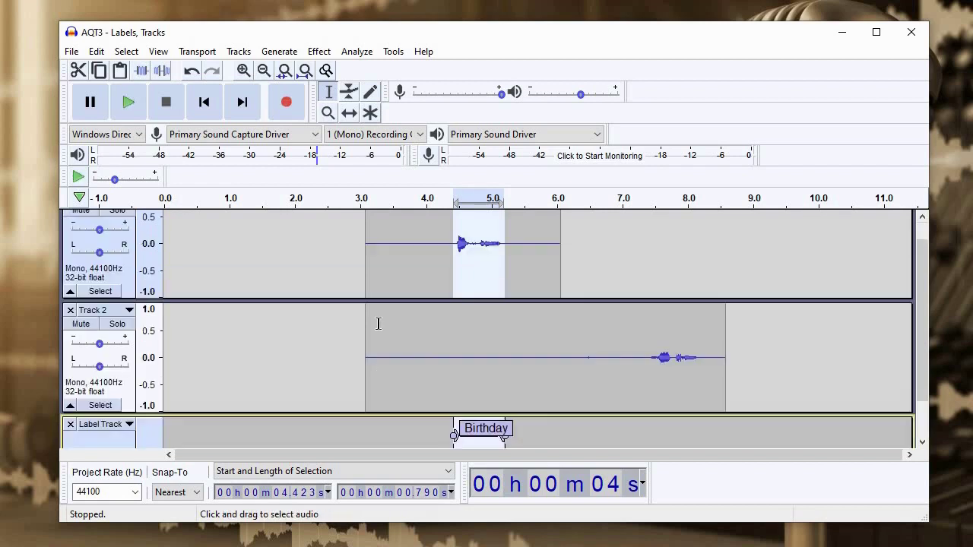
scroll(569, 401, "down", 2)
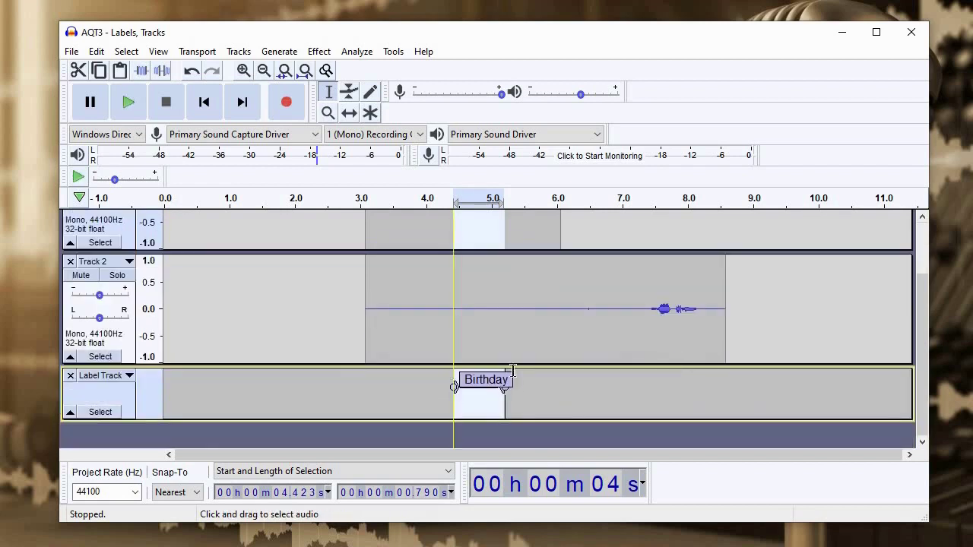
Adjust where the Birthday label ends.
left_click(574, 399)
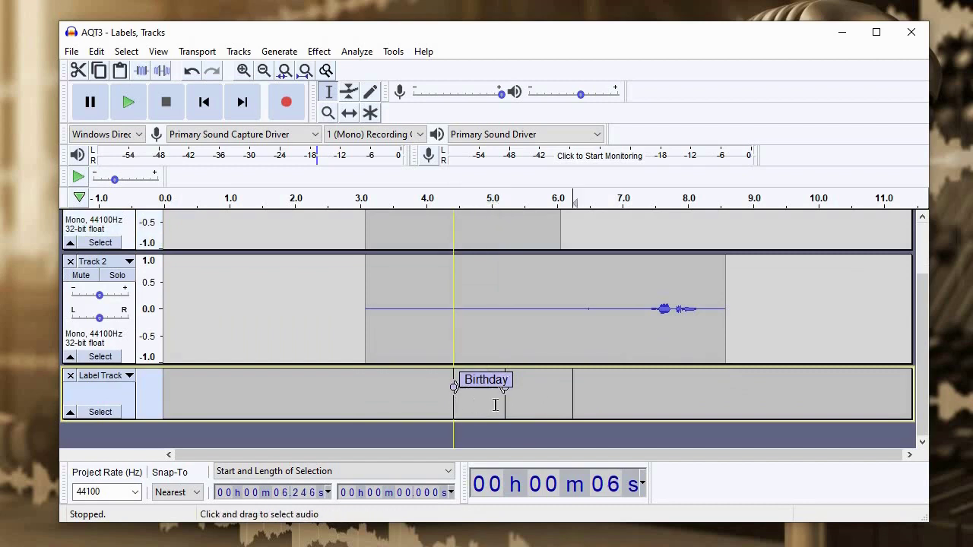
scroll(450, 405, "up", 3)
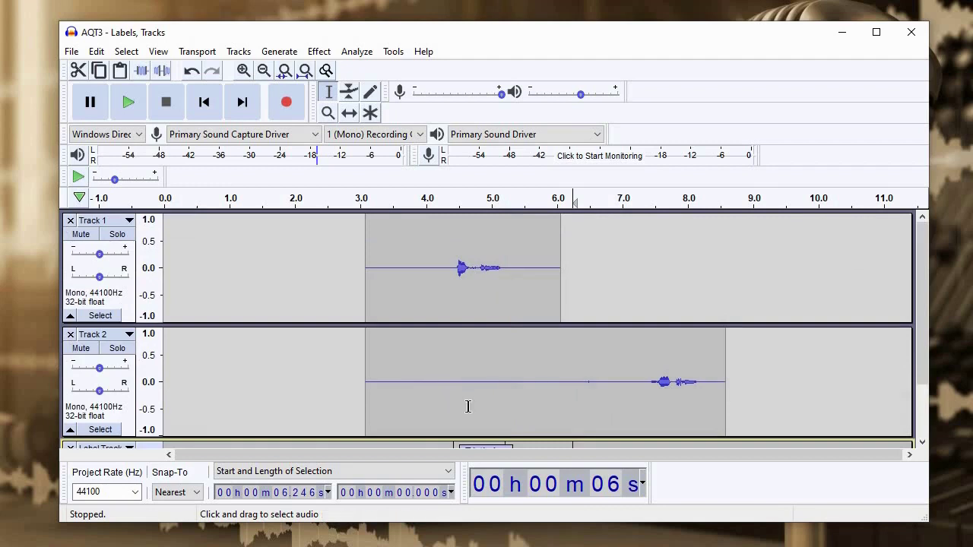
scroll(497, 414, "down", 2)
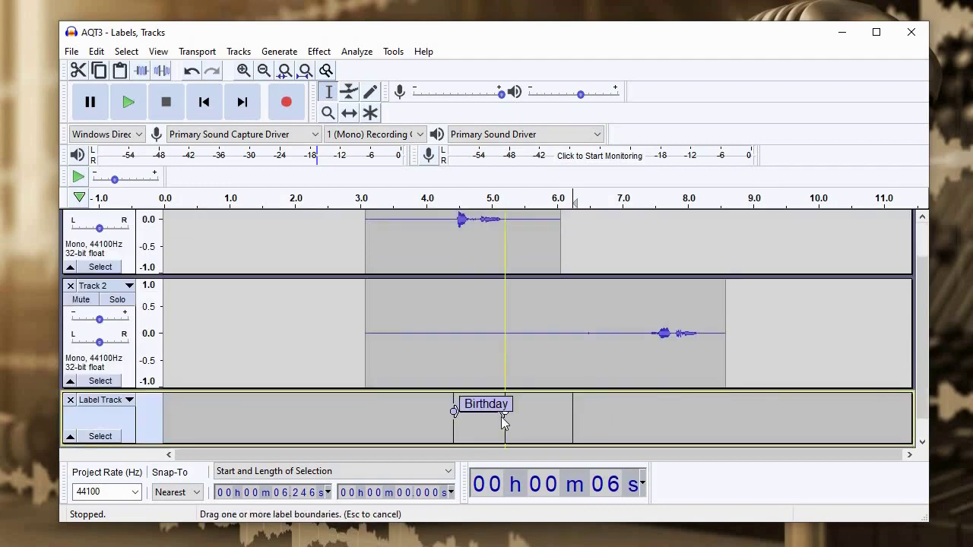
left_click_drag(501, 417, 699, 349)
Add a 'Happy' label over Track 2's word near 7.3 s.
left_click(743, 339)
key("ctrl+b")
type("Happy")
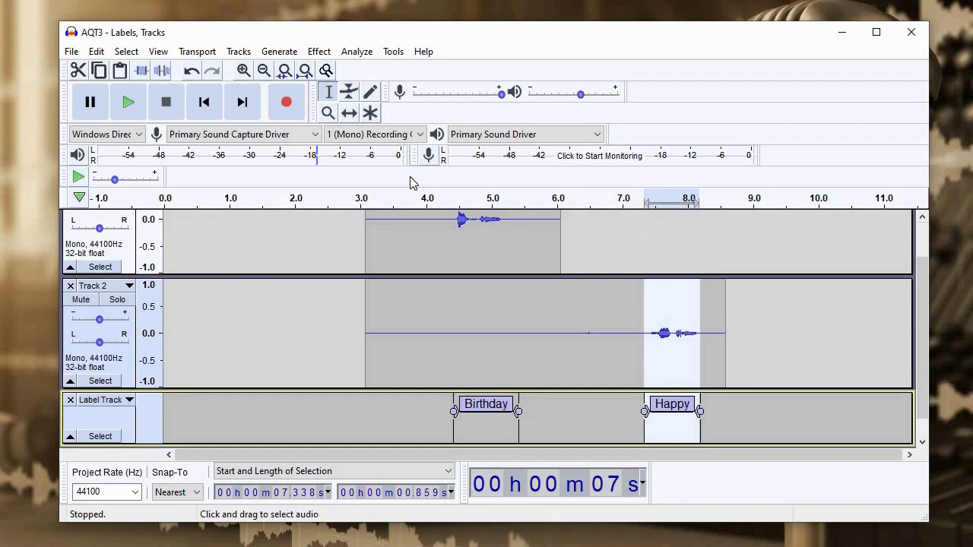
left_click(807, 332)
With the Time Shift tool, nudge Track 2's clip and its Happy label earlier.
key("F5")
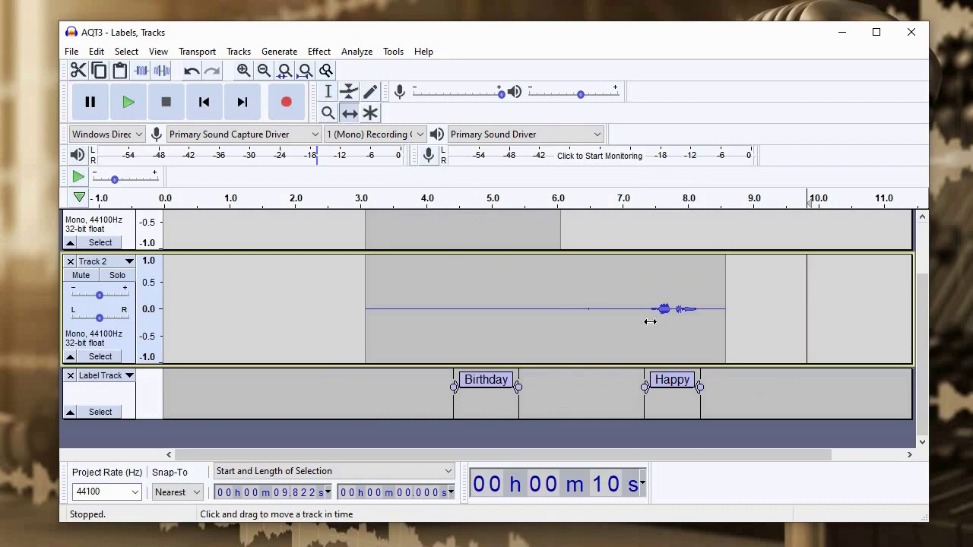
scroll(664, 322, "up", 1)
scroll(613, 318, "down", 1)
left_click_drag(613, 318, 700, 395)
left_click(329, 91)
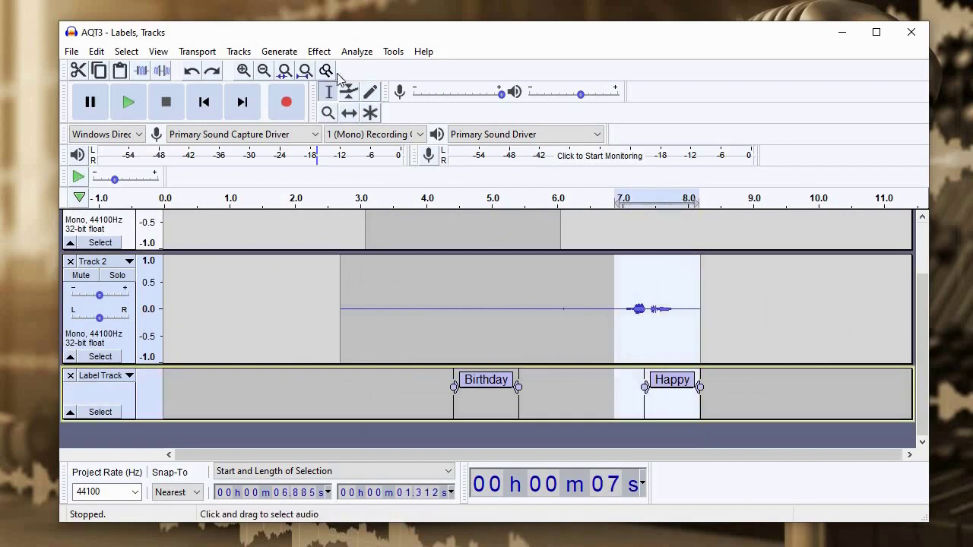
key("F5")
left_click_drag(618, 313, 705, 304)
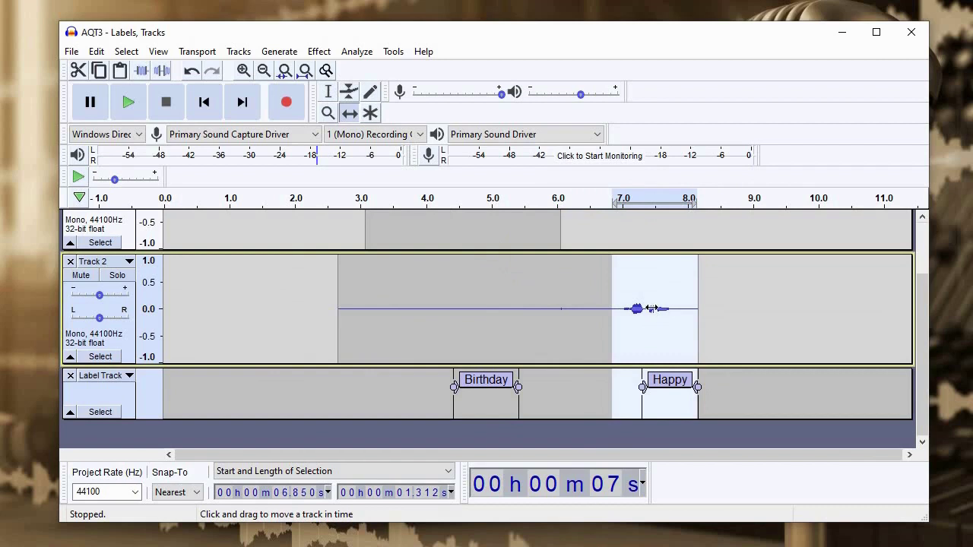
scroll(652, 308, "up", 2)
scroll(650, 308, "down", 2)
scroll(638, 308, "up", 2)
mouse_move(633, 345)
left_mouse_down()
mouse_move(602, 347)
mouse_move(647, 347)
mouse_move(600, 348)
mouse_move(623, 339)
left_mouse_up()
scroll(532, 289, "down", 2)
Select under Birthday and slide the clips and labels about 1.2 s later, Track 1 near 4.3 s.
key("F1")
scroll(451, 244, "up", 2)
left_click_drag(454, 433, 519, 433)
scroll(581, 311, "down", 1)
key("F5")
left_click_drag(494, 336, 497, 336)
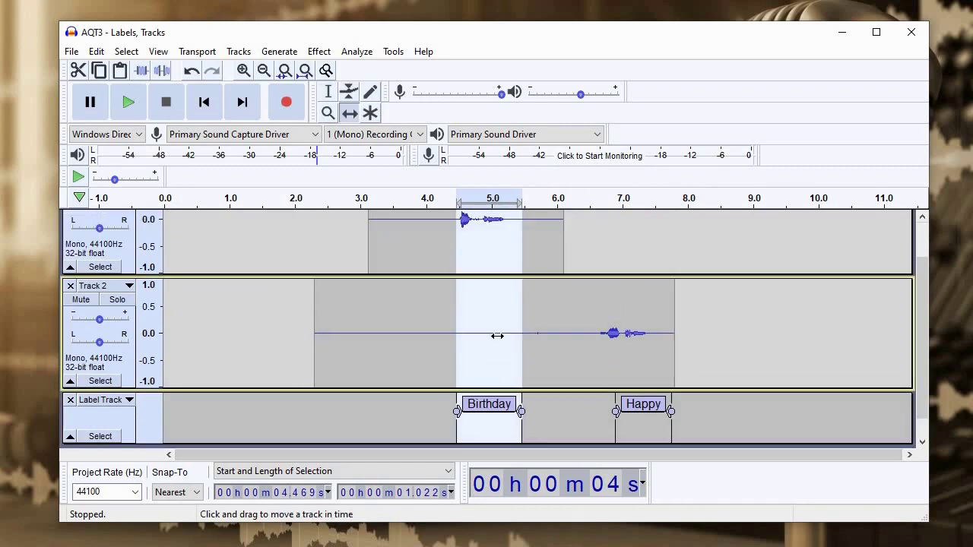
left_click_drag(583, 333, 549, 325)
scroll(520, 265, "up", 2)
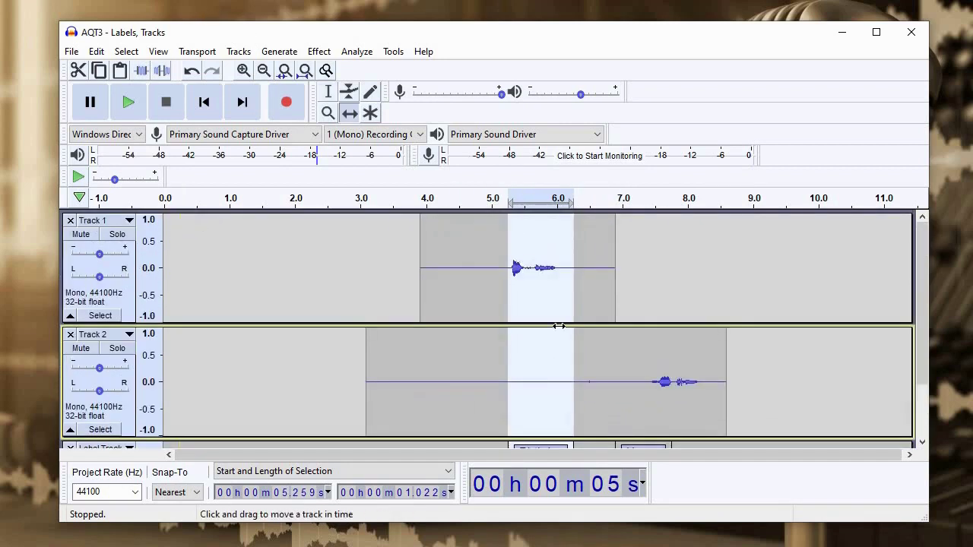
scroll(536, 358, "down", 2)
scroll(493, 322, "up", 1)
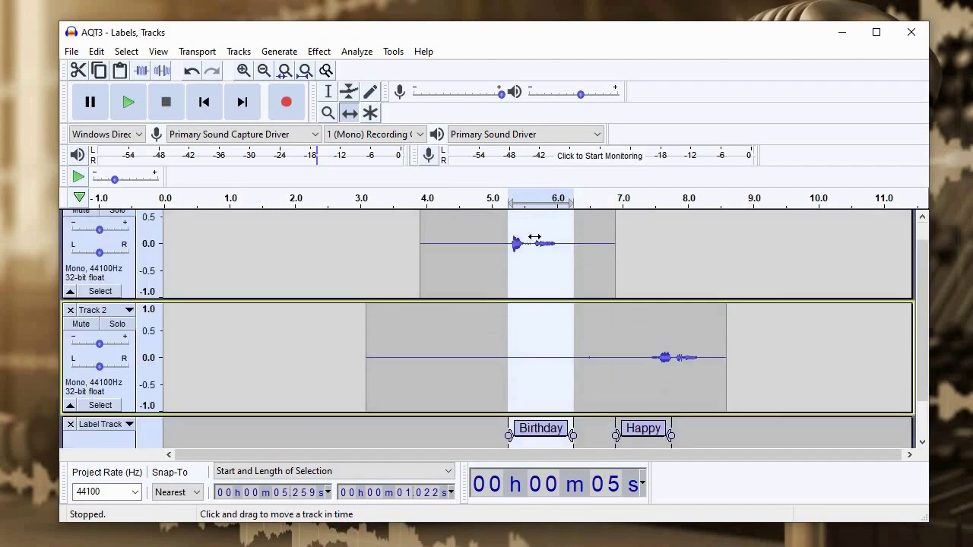
left_click_drag(525, 231, 808, 398)
scroll(217, 270, "up", 1)
scroll(218, 269, "down", 1)
left_click(327, 92)
left_click(326, 319)
Move Track 2 above Track 1 from its track menu.
scroll(125, 341, "up", 1)
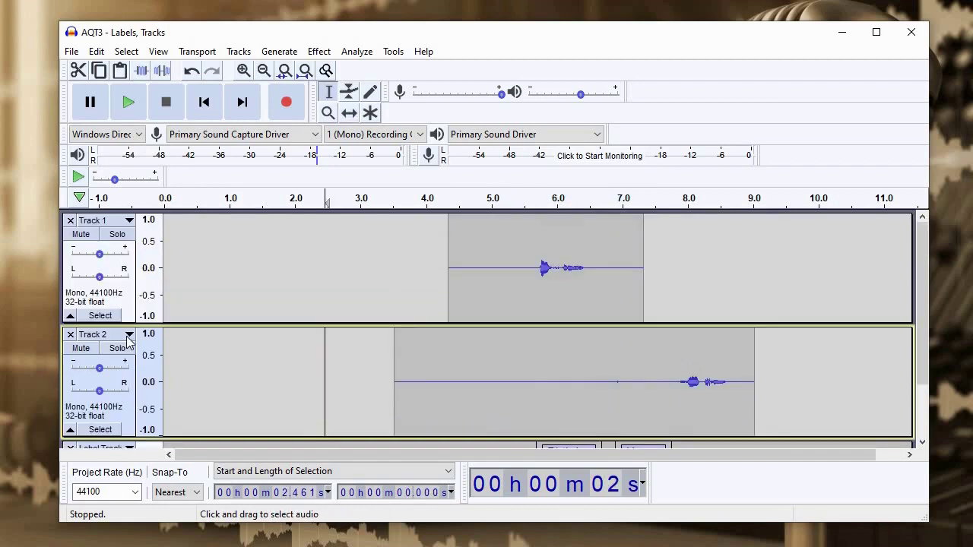
left_click(128, 338)
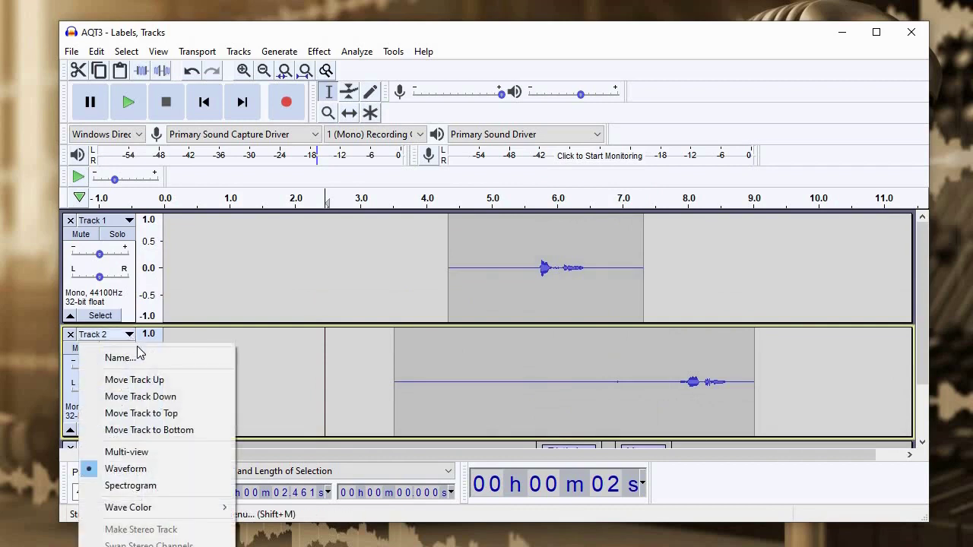
left_click(158, 382)
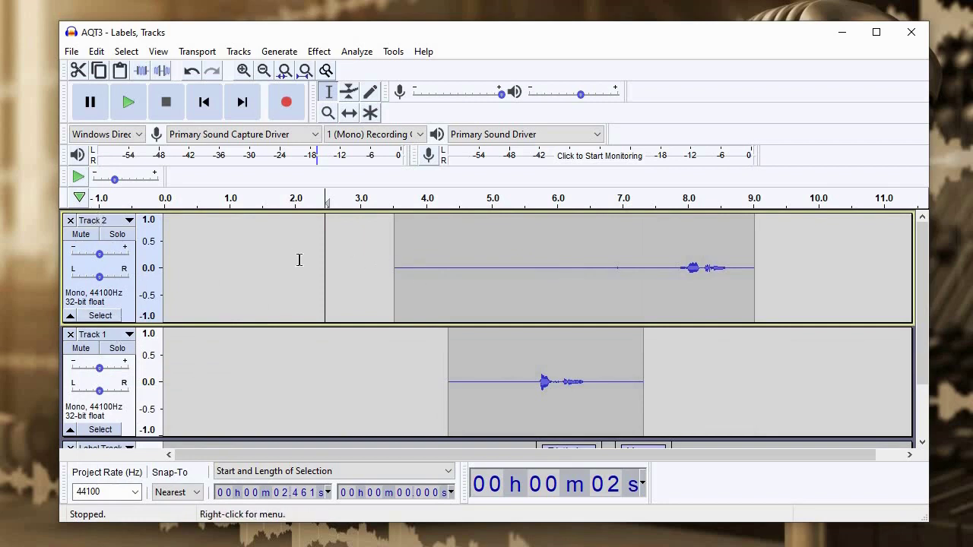
scroll(535, 342, "down", 2)
key("ctrl+z")
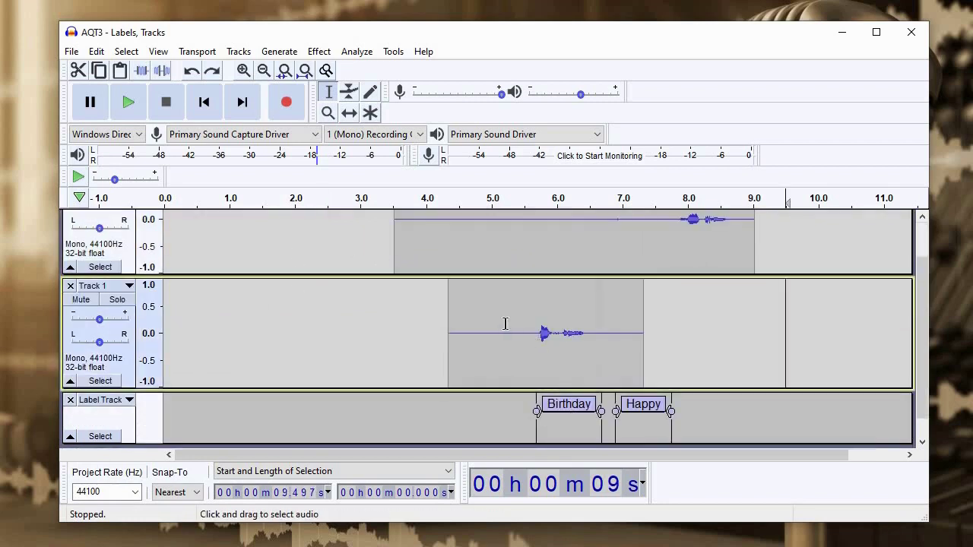
Select the Birthday span and drag its clip and label after Happy, to about 8.7 s.
left_click_drag(505, 426, 609, 429)
key("ctrl+z")
key("F5")
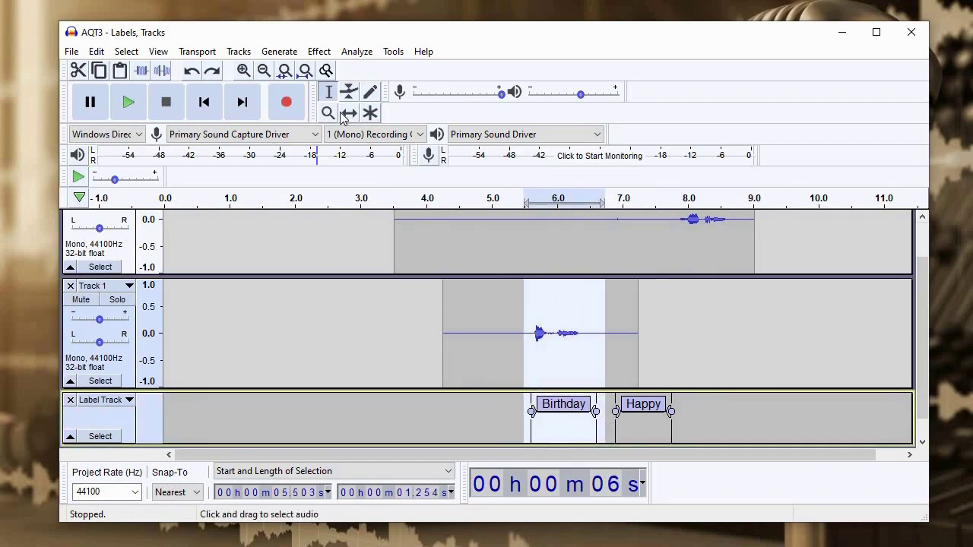
left_click_drag(547, 343, 462, 334)
left_click_drag(716, 330, 816, 328)
Move Track 2 back below Track 1.
scroll(532, 319, "up", 1)
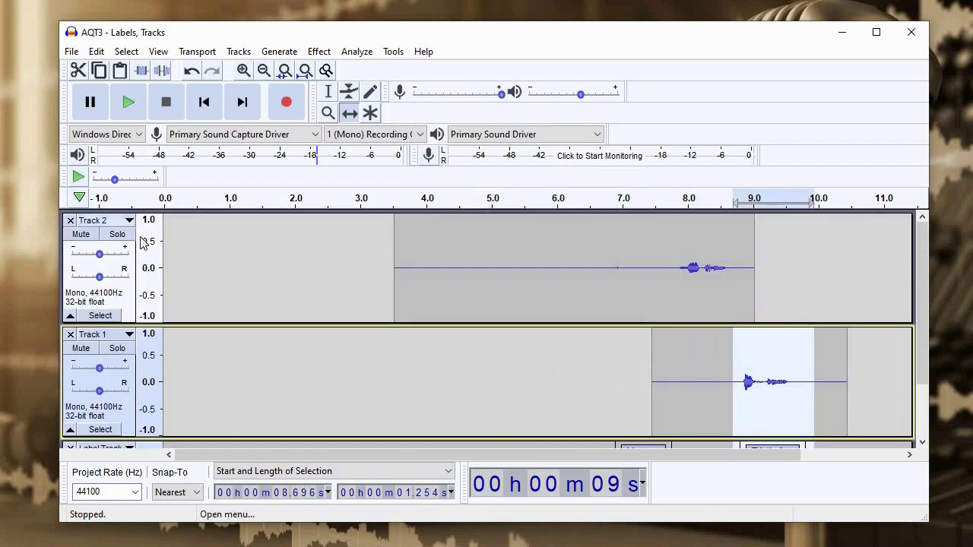
left_click(106, 220)
key("Return")
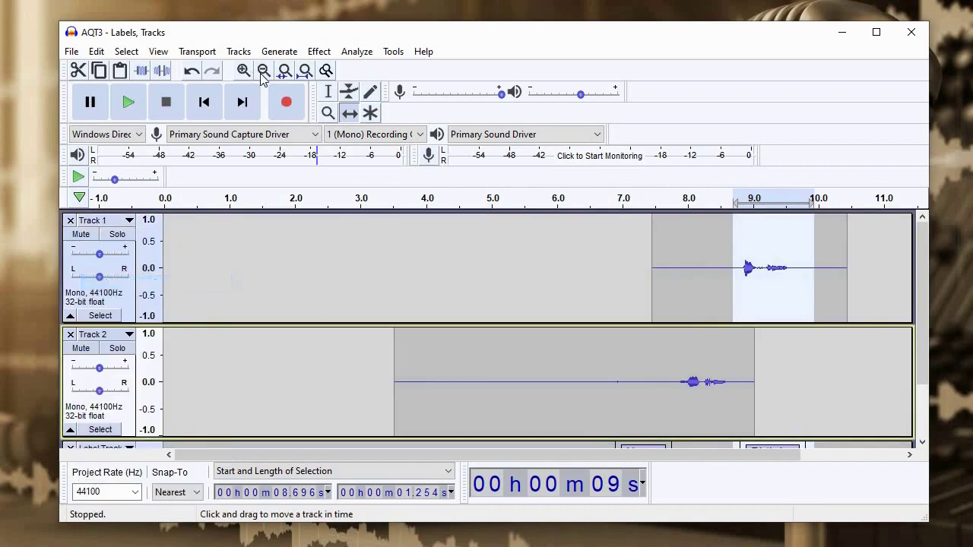
scroll(700, 320, "down", 2)
left_click(707, 307)
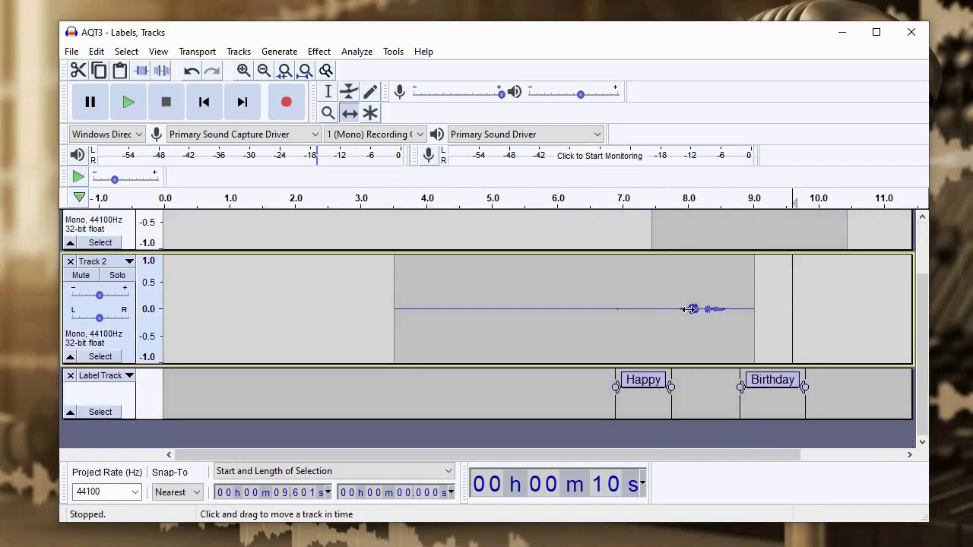
Shift the Happy clip about a second earlier.
left_click_drag(691, 309, 627, 309)
scroll(407, 193, "up", 2)
left_click(328, 91)
scroll(730, 251, "down", 1)
Select the Birthday clip and label and slide them earlier toward Happy.
left_click_drag(735, 251, 798, 380)
left_click_drag(816, 444, 815, 445)
scroll(836, 342, "down", 1)
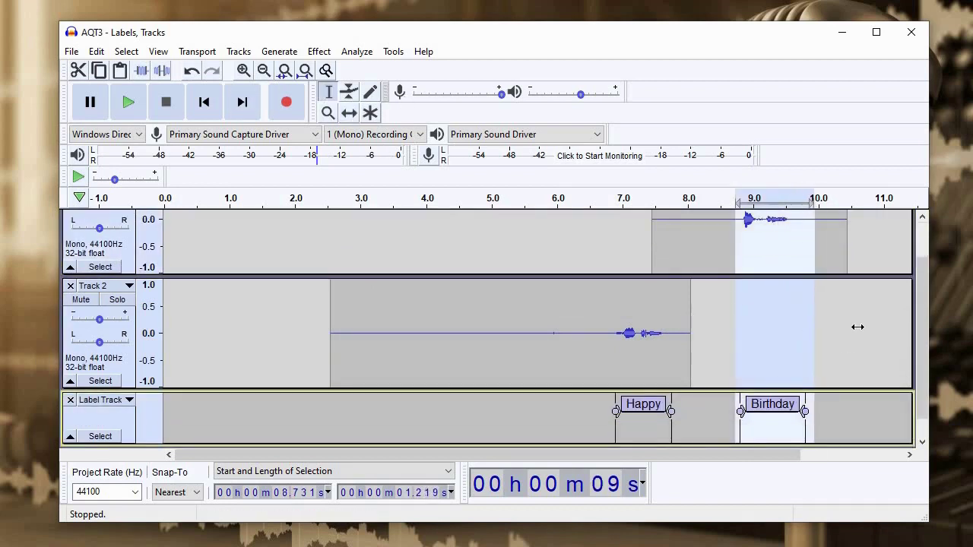
key("F5")
left_click_drag(768, 241, 762, 358)
scroll(763, 359, "up", 2)
scroll(745, 343, "down", 2)
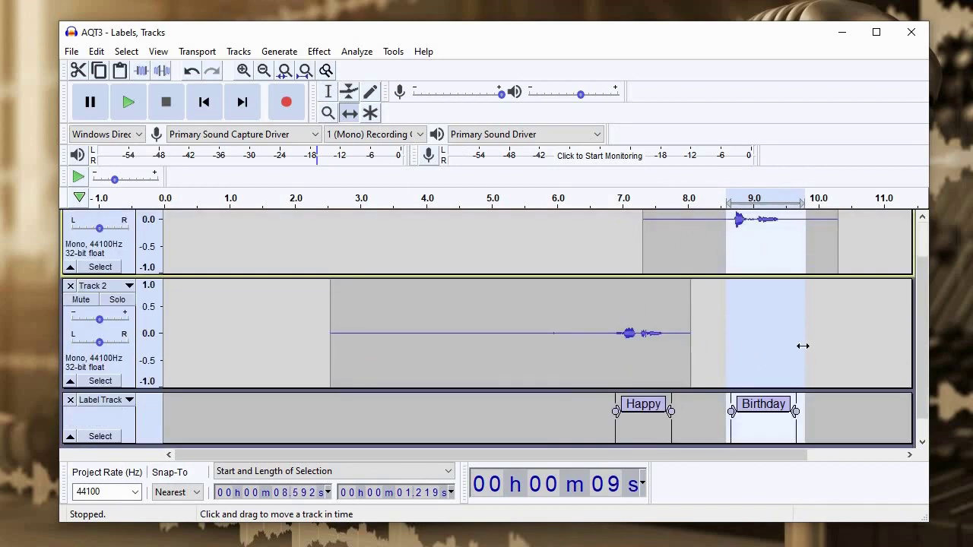
scroll(717, 348, "up", 1)
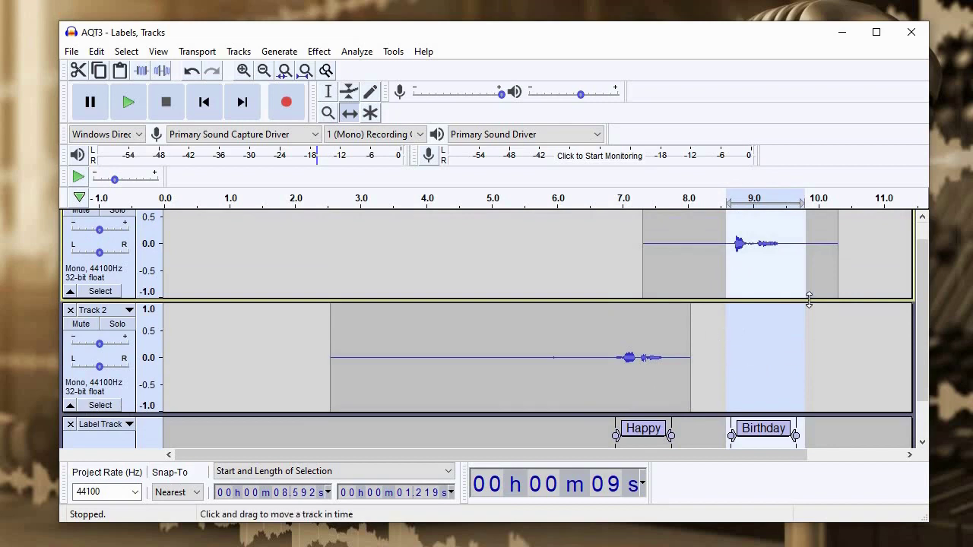
scroll(762, 397, "down", 2)
Pull the Birthday label left so it starts at about 7.76 s, right after Happy.
mouse_move(719, 400)
left_mouse_down()
mouse_move(778, 398)
mouse_move(712, 403)
left_mouse_up()
scroll(742, 414, "up", 2)
scroll(734, 402, "down", 2)
scroll(783, 310, "up", 3)
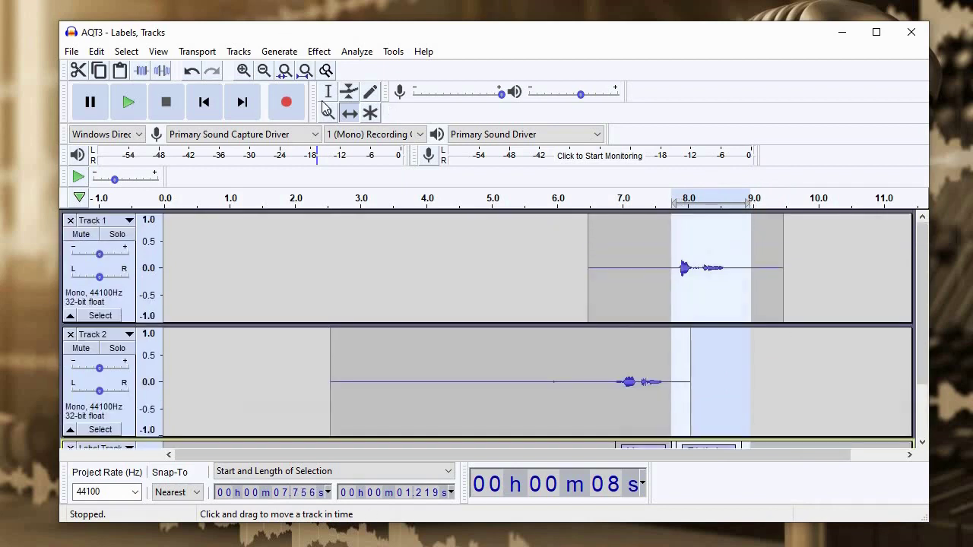
key("F1")
scroll(586, 315, "down", 3)
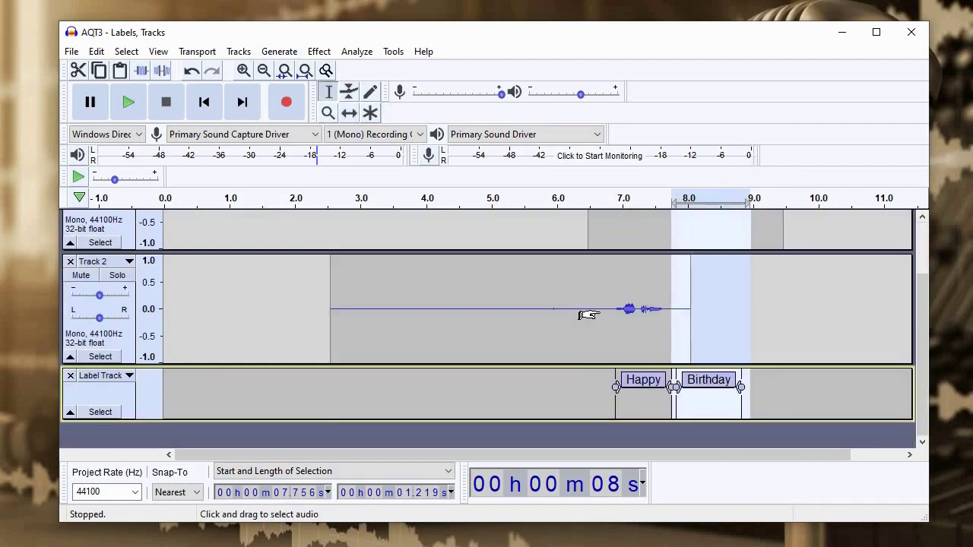
left_click(600, 315)
scroll(578, 327, "up", 3)
Delete the leading 0–6.78 s of empty time across both tracks and play the result.
left_click_drag(608, 345, 152, 304)
scroll(593, 278, "down", 2)
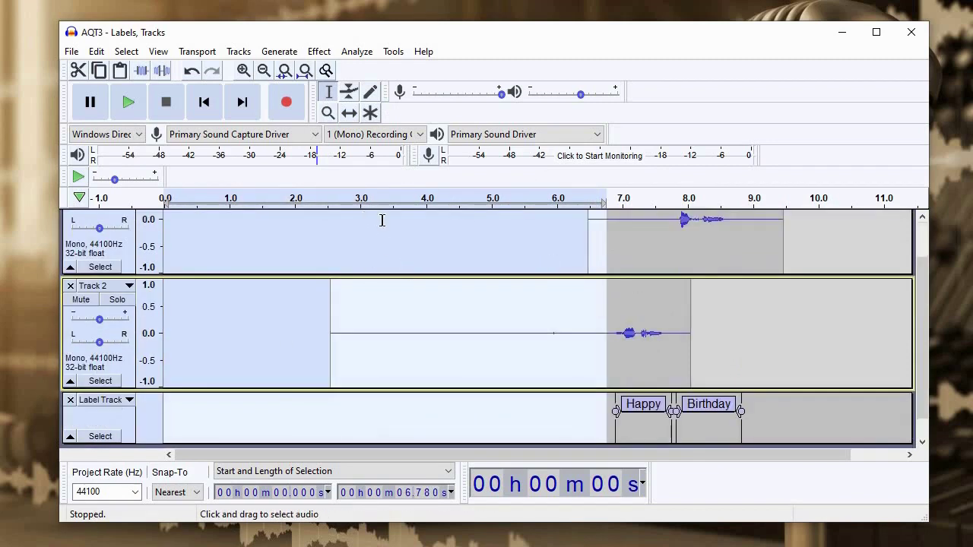
key("Delete")
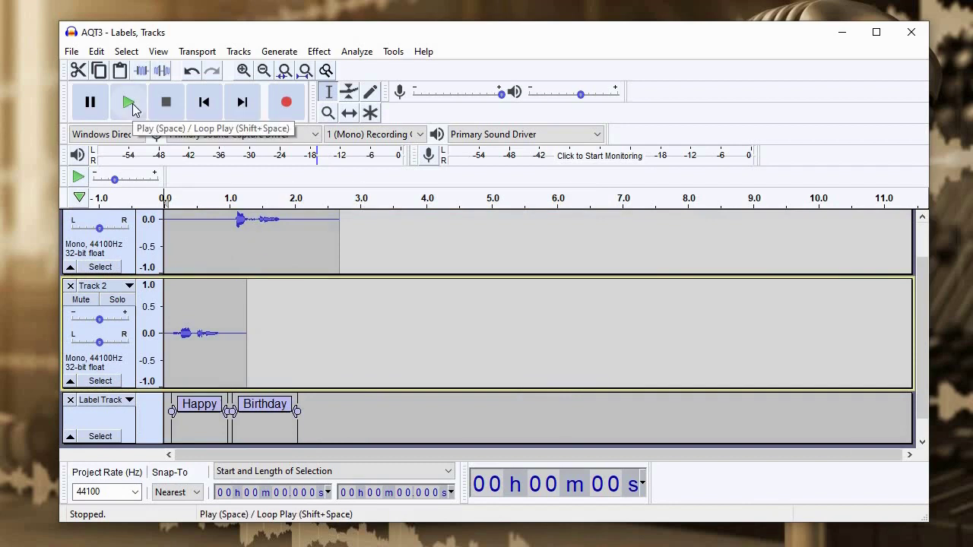
key("space")
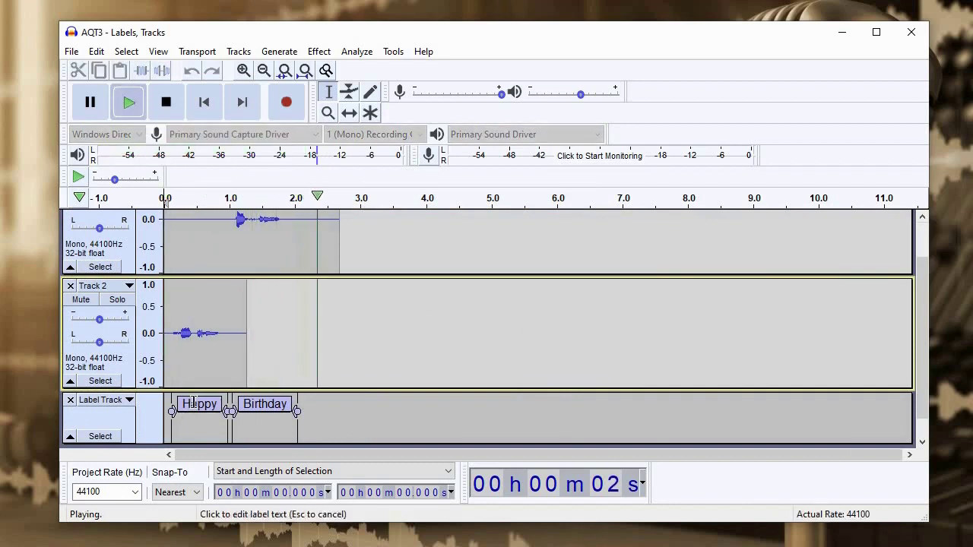
scroll(355, 324, "down", 1)
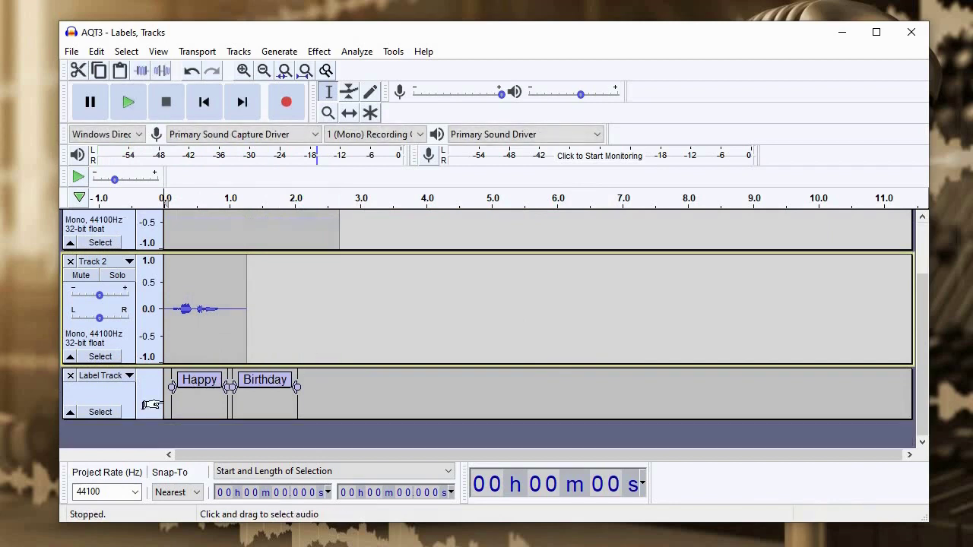
Add a 'Happy Birthday' label spanning about 0.08–2.23 s over both words.
left_click_drag(170, 399, 306, 363)
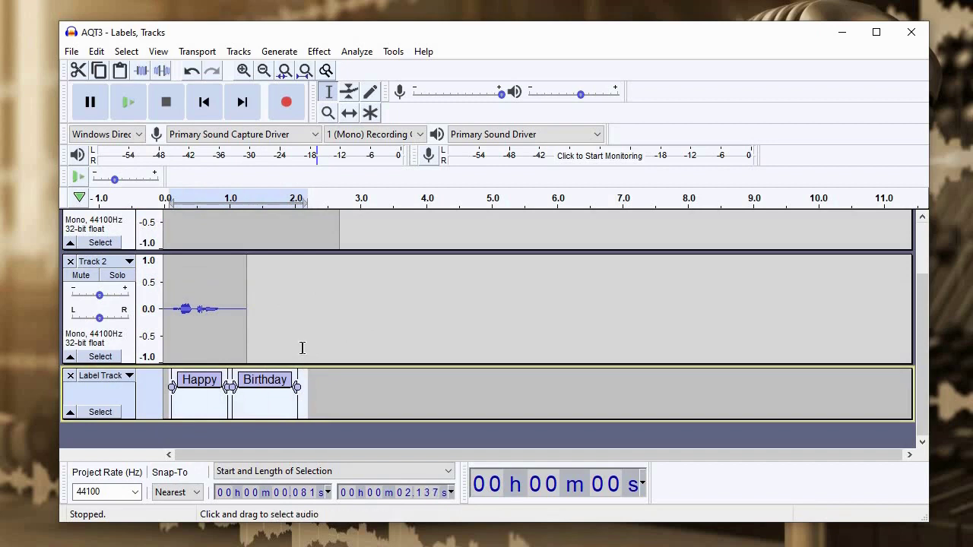
key("ctrl+b")
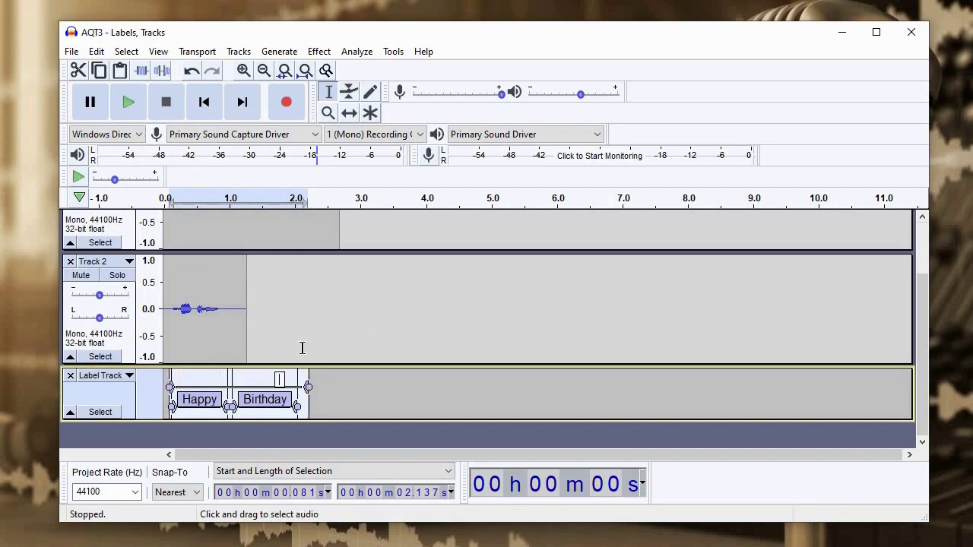
type("Happy Birthday")
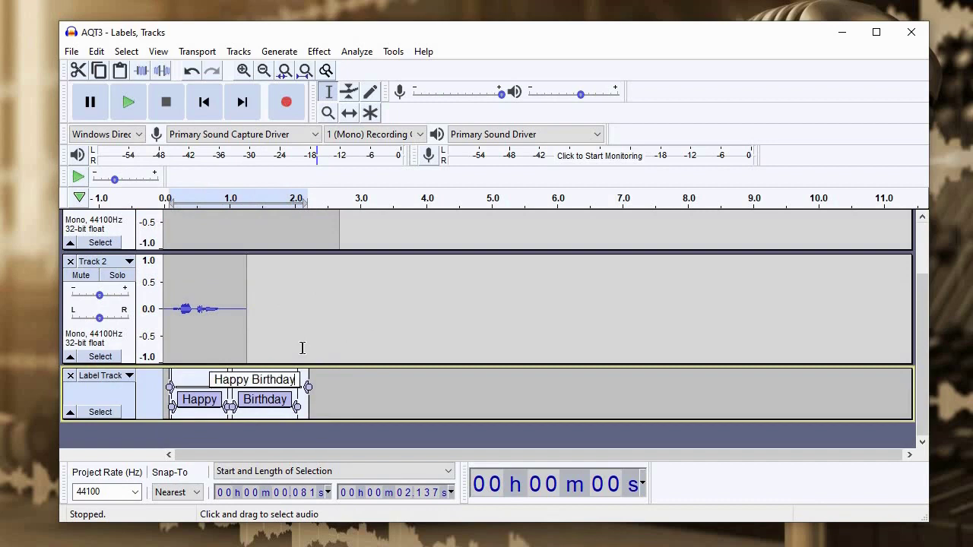
left_click(326, 338)
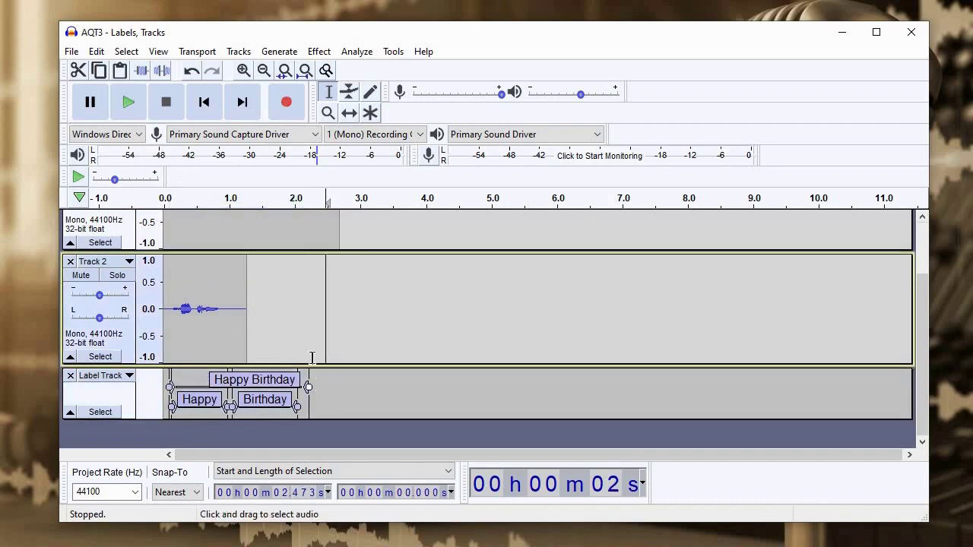
left_click(406, 315)
scroll(411, 316, "up", 2)
scroll(395, 315, "down", 2)
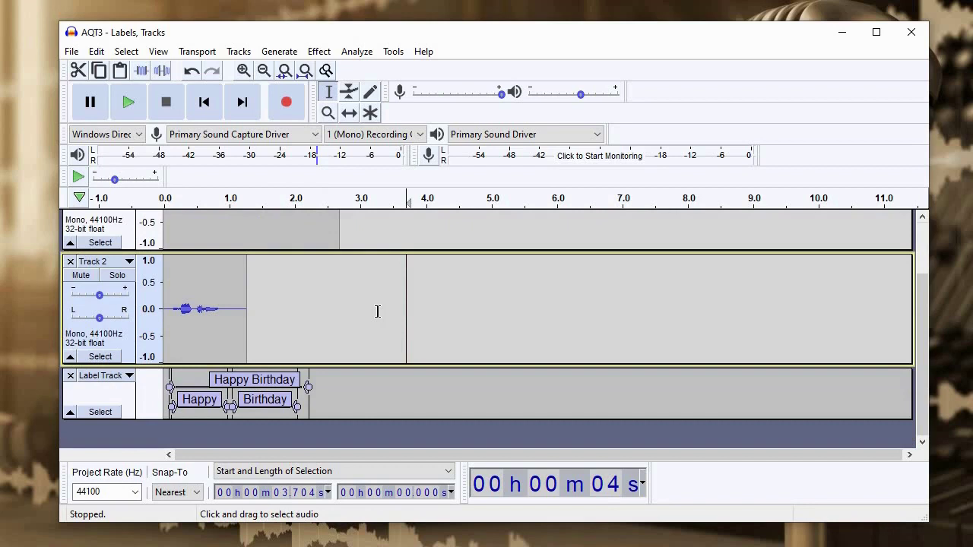
scroll(377, 312, "up", 2)
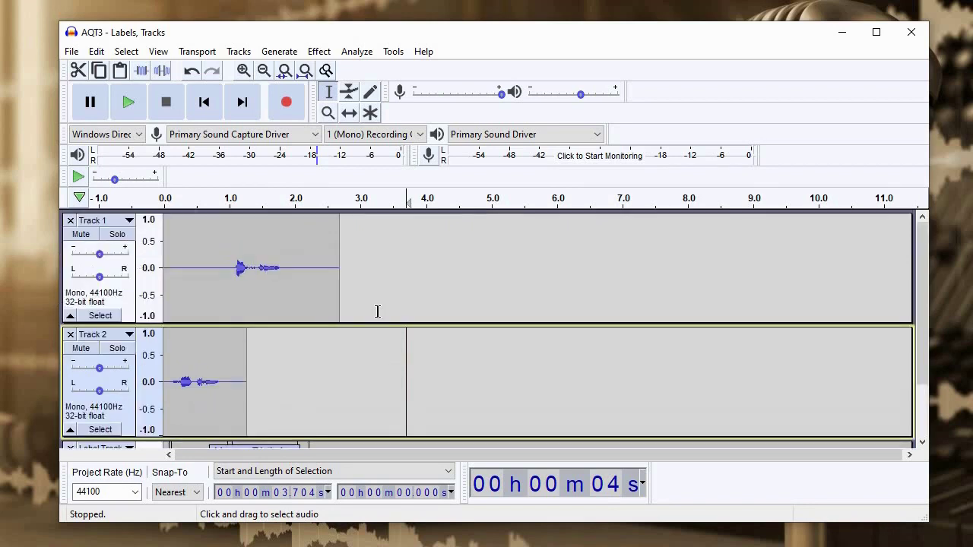
scroll(377, 312, "down", 1)
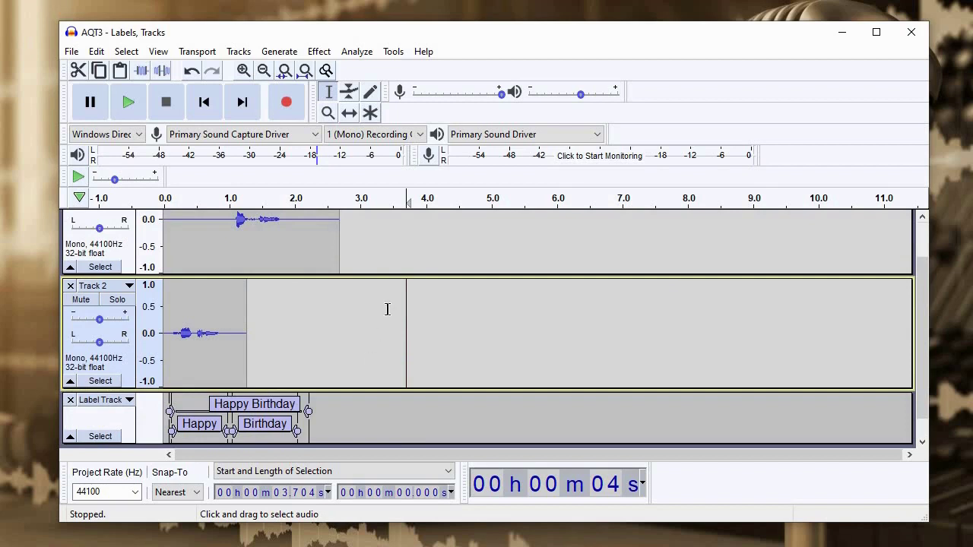
scroll(387, 309, "up", 1)
scroll(387, 310, "down", 2)
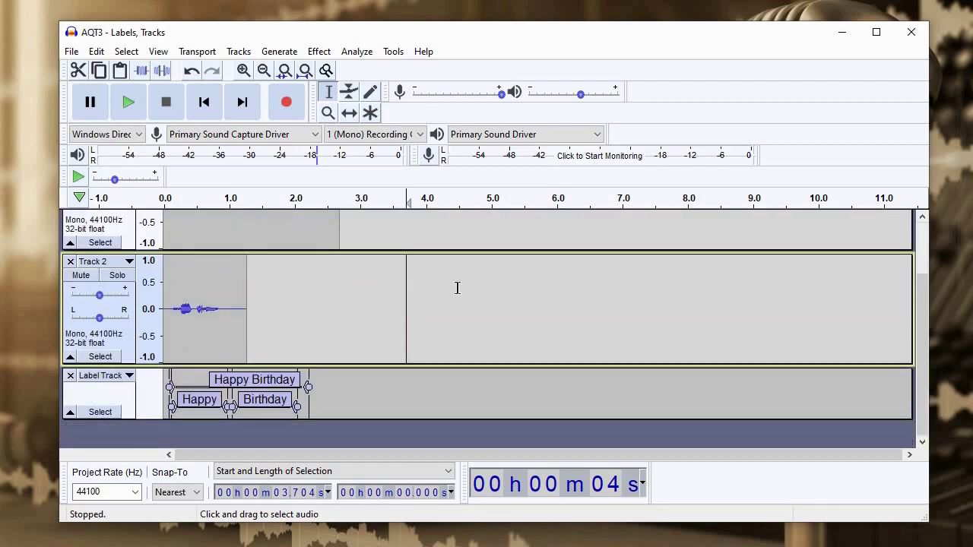
scroll(459, 287, "up", 2)
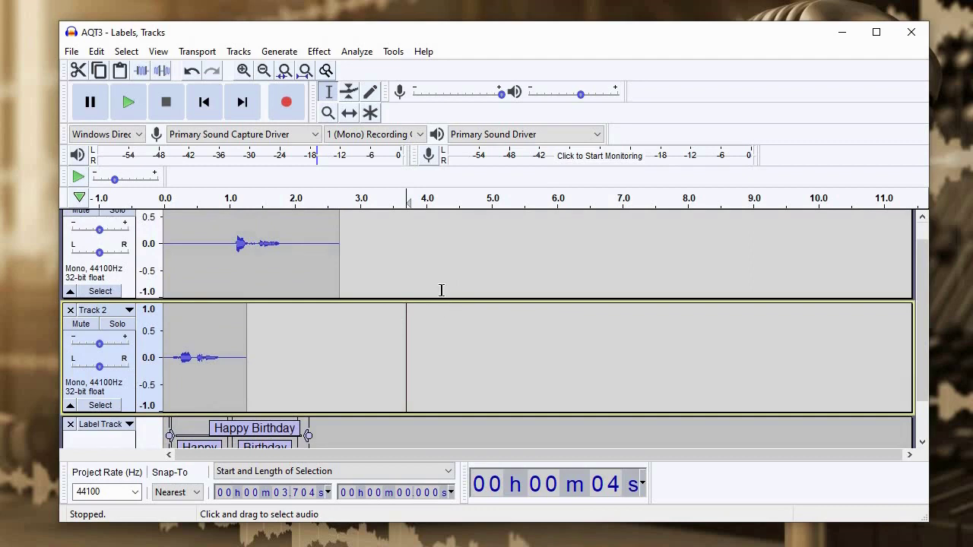
scroll(441, 290, "down", 2)
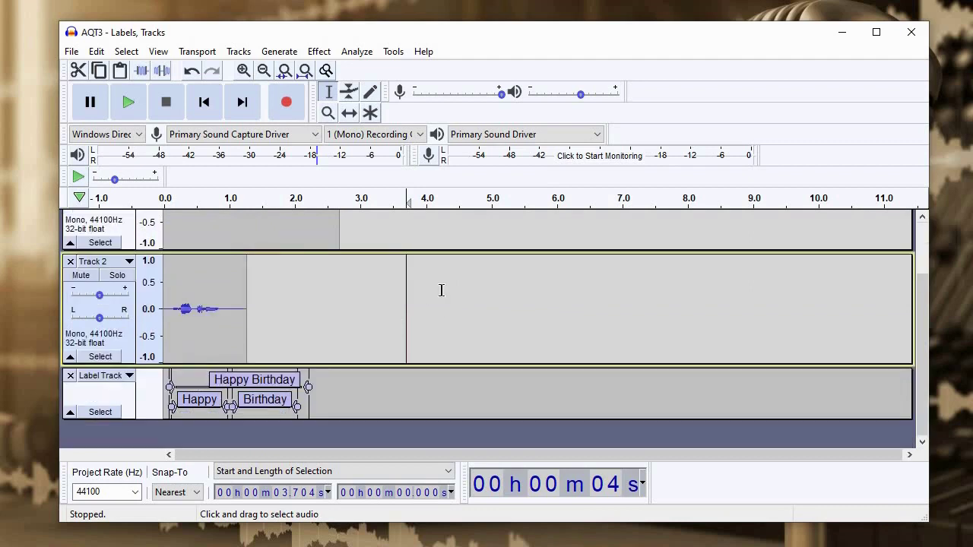